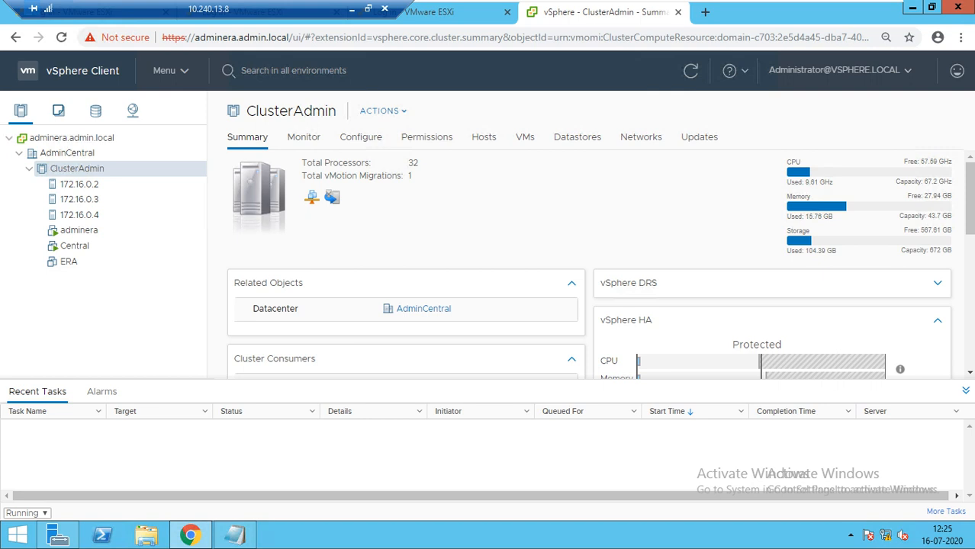
Step: Review the port groups and uplinks in the DSwitch topology
{"action": "left_click", "coordinate": [133, 111]}
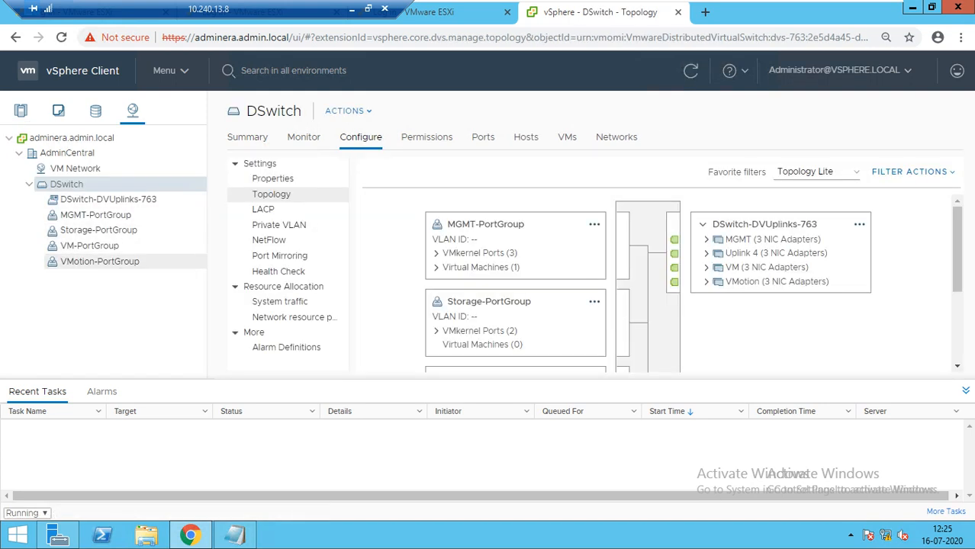
{"action": "scroll", "coordinate": [649, 282], "scroll_direction": "down", "scroll_amount": 1}
{"action": "scroll", "coordinate": [534, 284], "scroll_direction": "down", "scroll_amount": 1}
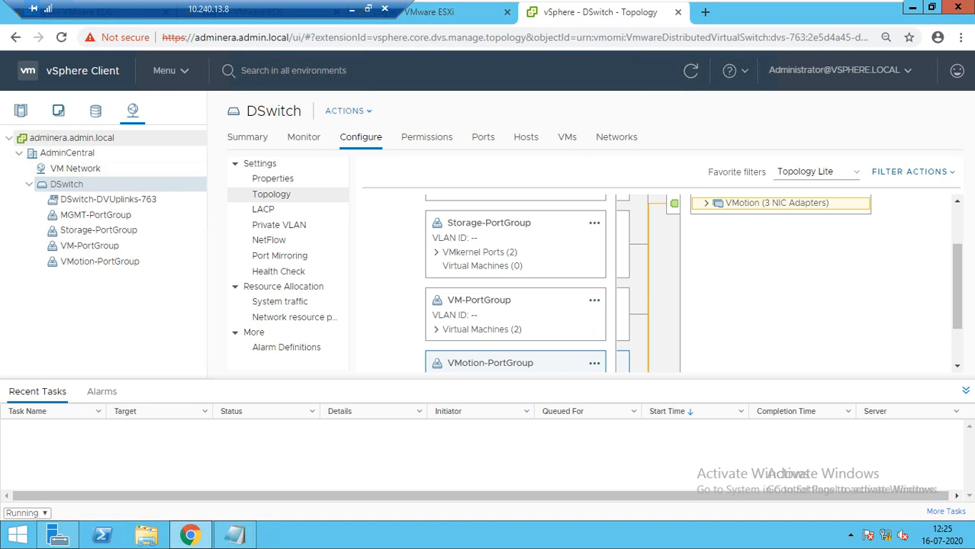
Step: Start adding a VMkernel network adapter to host 172.16.0.2, using the existing VMotion-PortGroup network as target device
{"action": "left_click", "coordinate": [20, 110]}
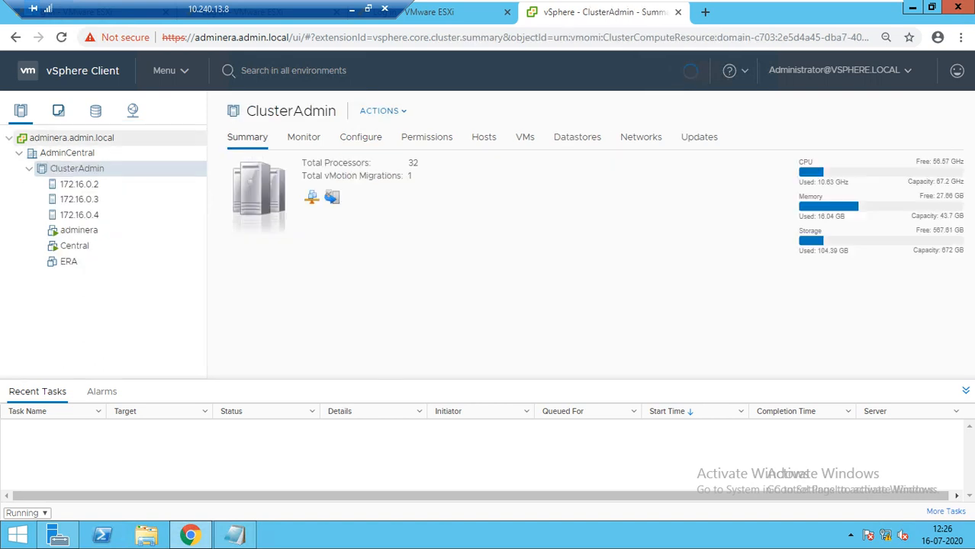
{"action": "left_click", "coordinate": [80, 185]}
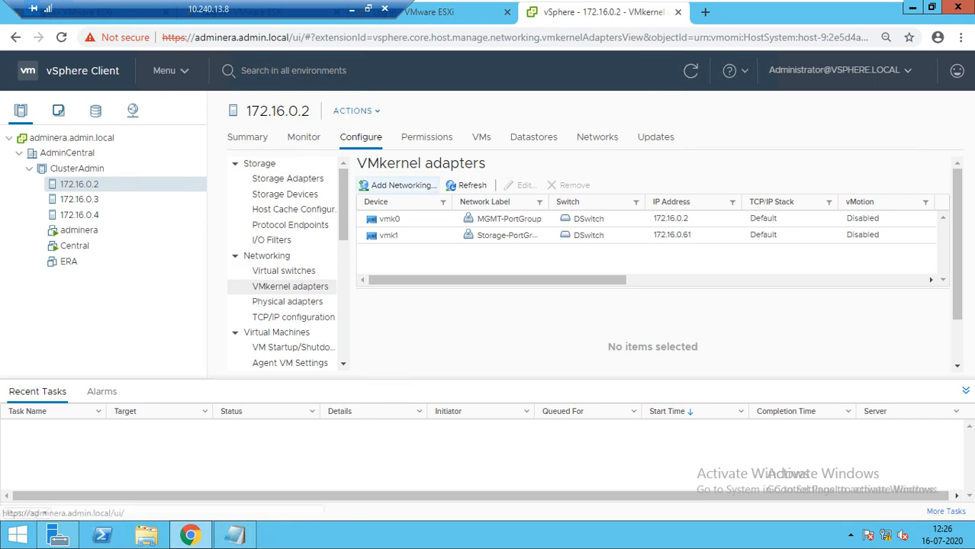
{"action": "left_click", "coordinate": [403, 185]}
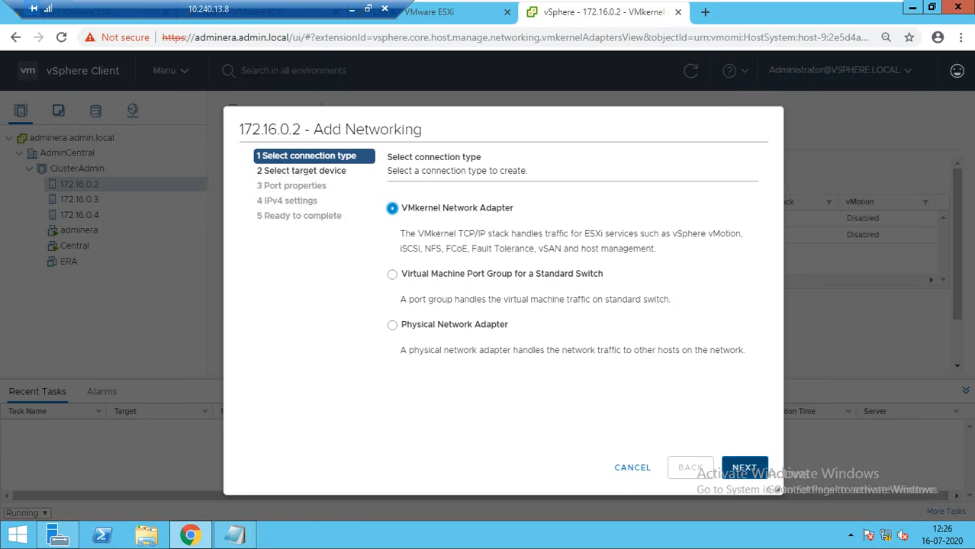
{"action": "left_click", "coordinate": [744, 468]}
{"action": "left_click", "coordinate": [689, 242]}
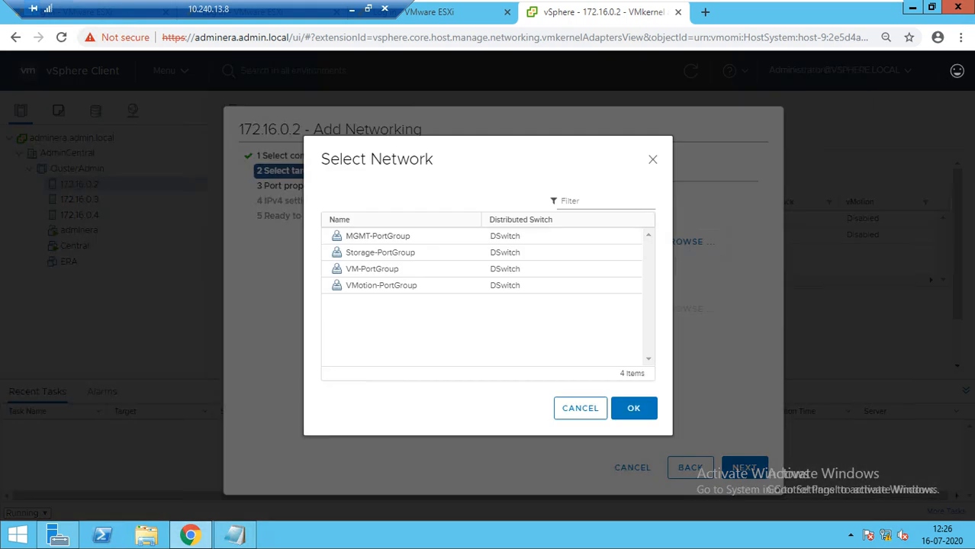
{"action": "left_click", "coordinate": [381, 285]}
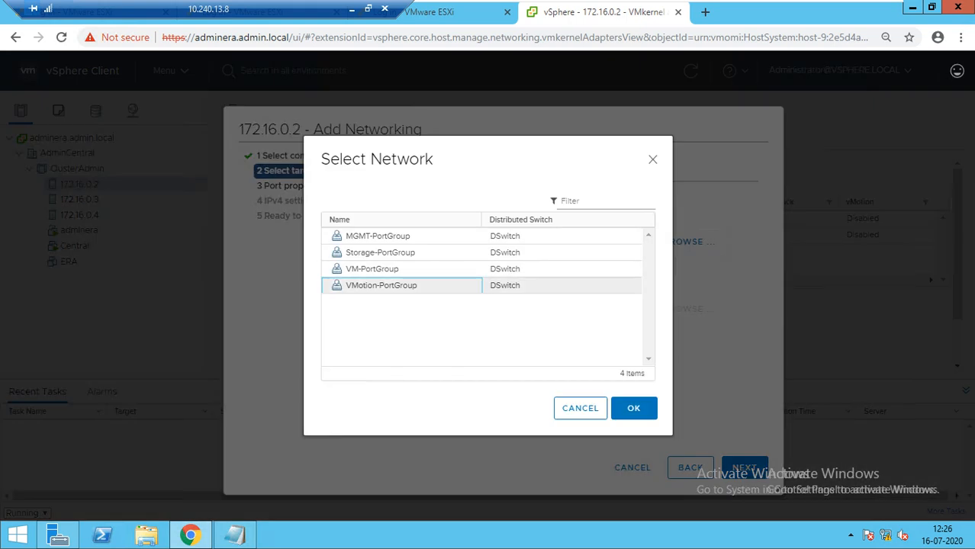
{"action": "left_click", "coordinate": [633, 408]}
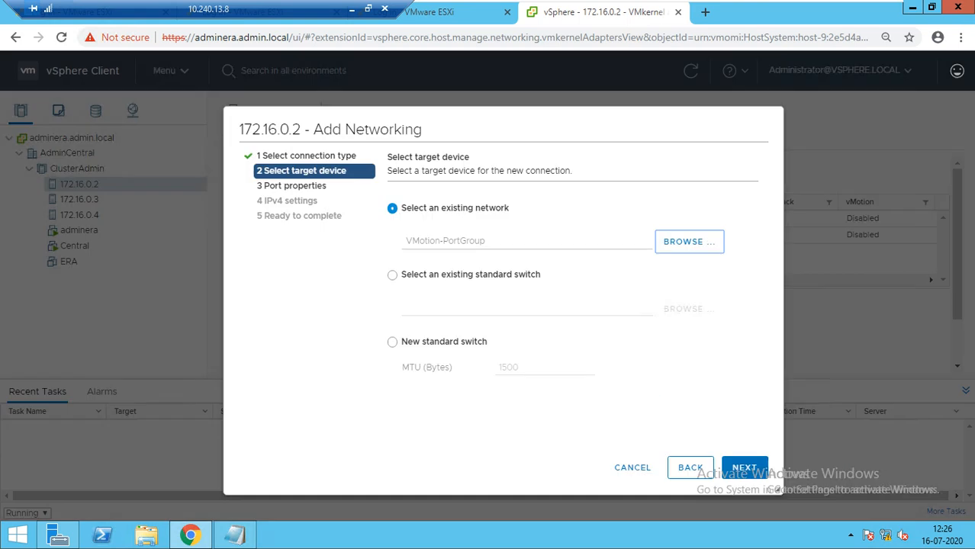
{"action": "left_click", "coordinate": [744, 468]}
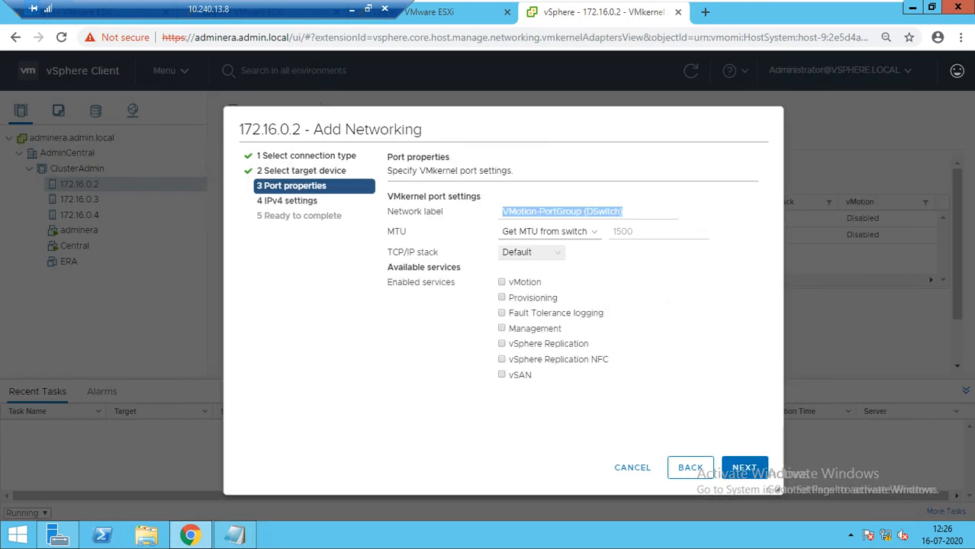
Step: Set the TCP/IP stack of the new adapter on host 172.16.0.2 to vMotion
{"action": "left_click", "coordinate": [533, 253]}
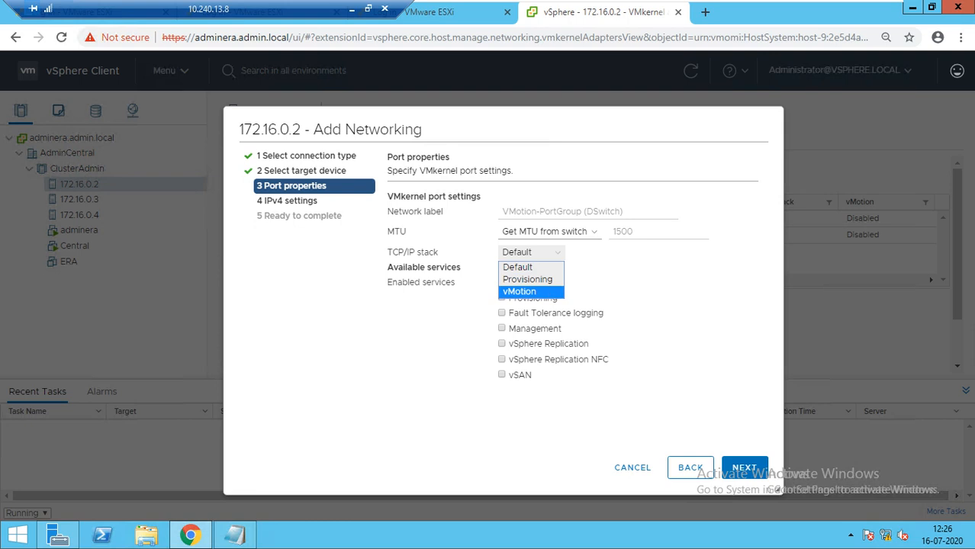
{"action": "left_click", "coordinate": [520, 291]}
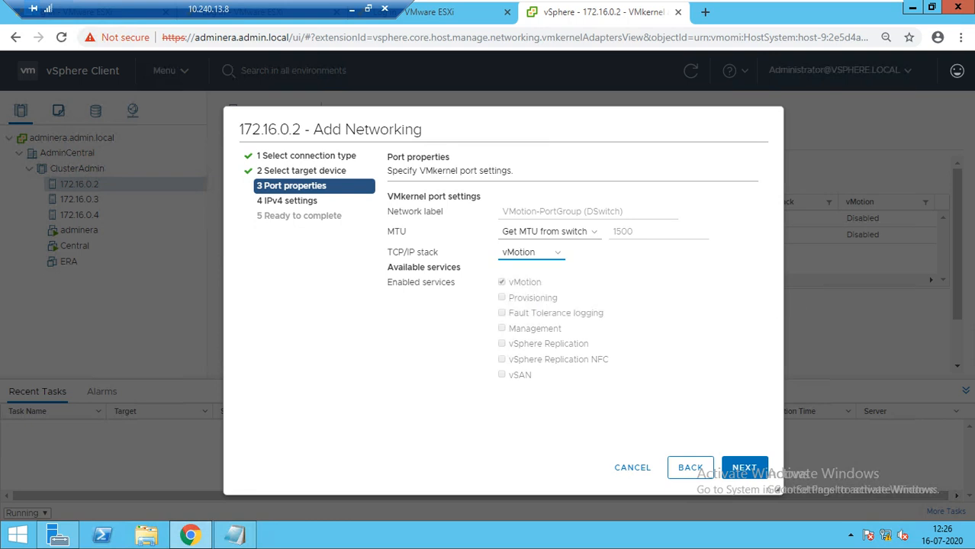
{"action": "left_click", "coordinate": [745, 468]}
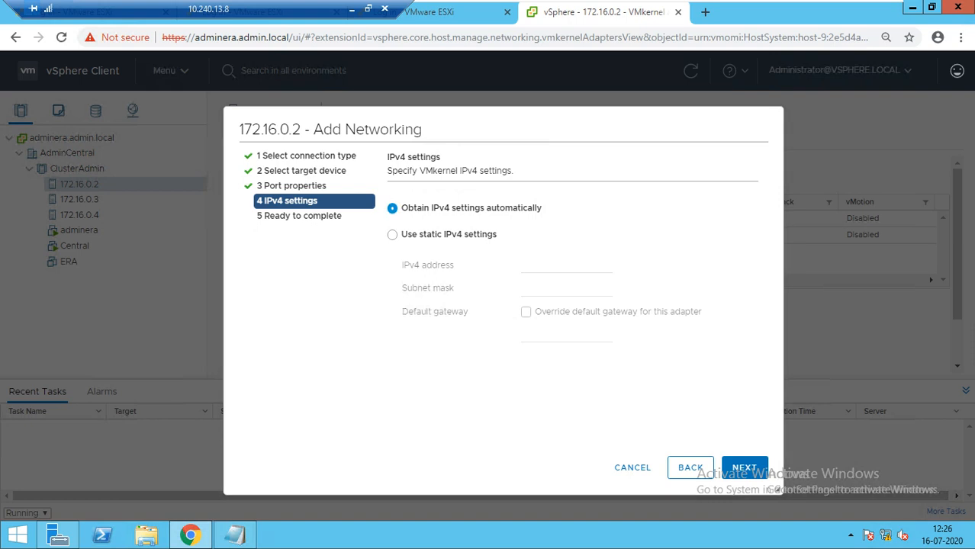
Step: Use static IPv4 settings for the adapter with address 172.16.0.61 and subnet mask 255.255.0.0
{"action": "left_click", "coordinate": [392, 235]}
{"action": "left_click", "coordinate": [561, 265]}
{"action": "type", "text": "172"}
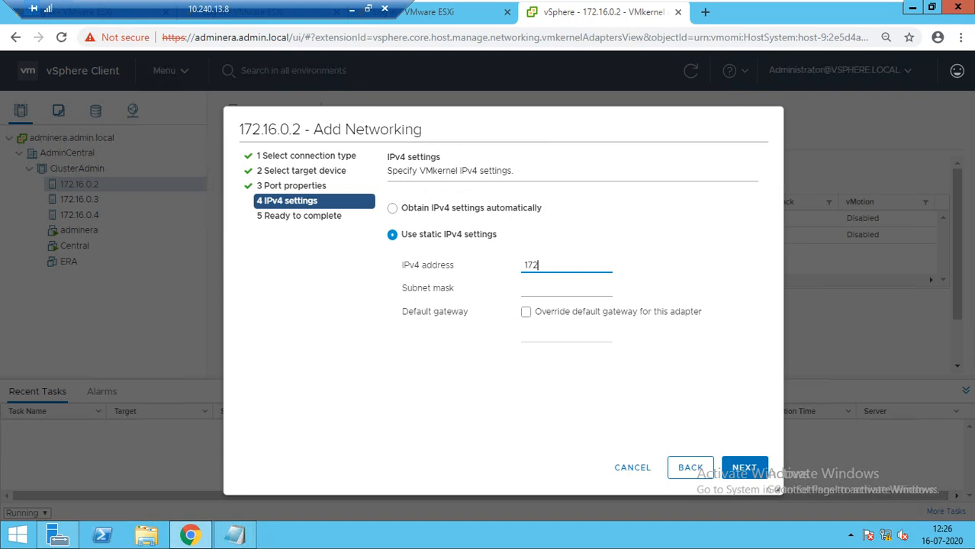
{"action": "type", "text": ".16.0.61"}
{"action": "key", "text": "Tab"}
{"action": "type", "text": "255.255"}
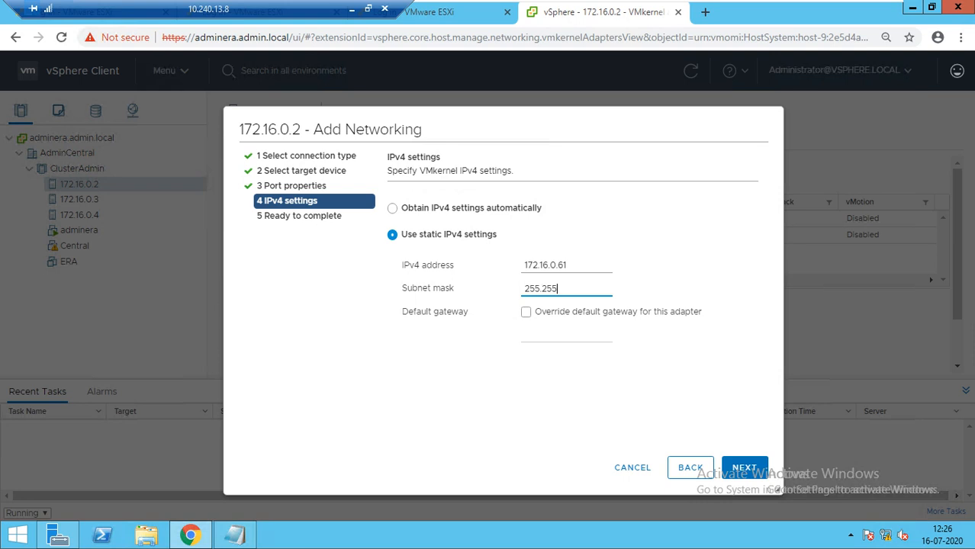
{"action": "type", "text": ".0.0"}
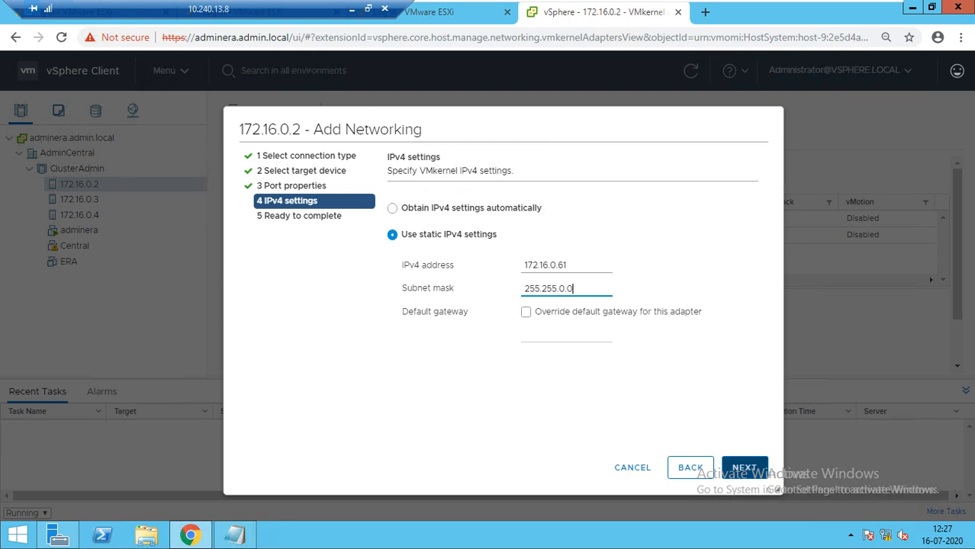
{"action": "left_click", "coordinate": [744, 467]}
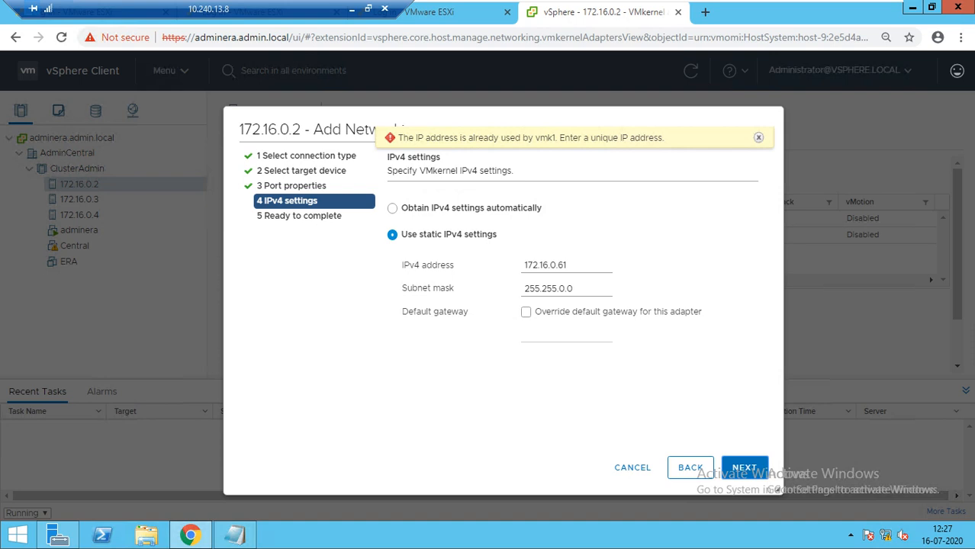
Step: Change the adapter's IPv4 address to 172.16.0.62 and finish creating it
{"action": "left_click", "coordinate": [568, 265]}
{"action": "key", "text": "BackSpace"}
{"action": "type", "text": "2"}
{"action": "left_click", "coordinate": [744, 468]}
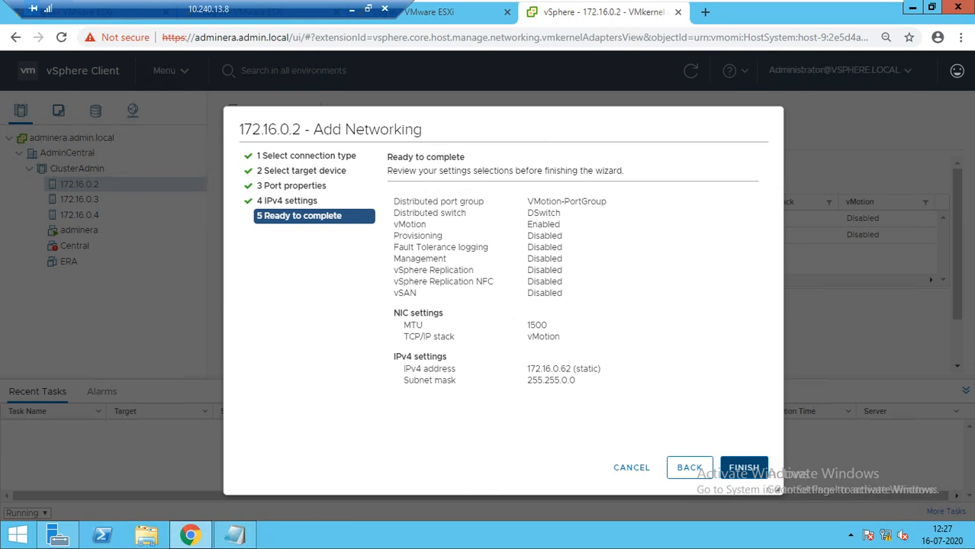
{"action": "left_click", "coordinate": [744, 467]}
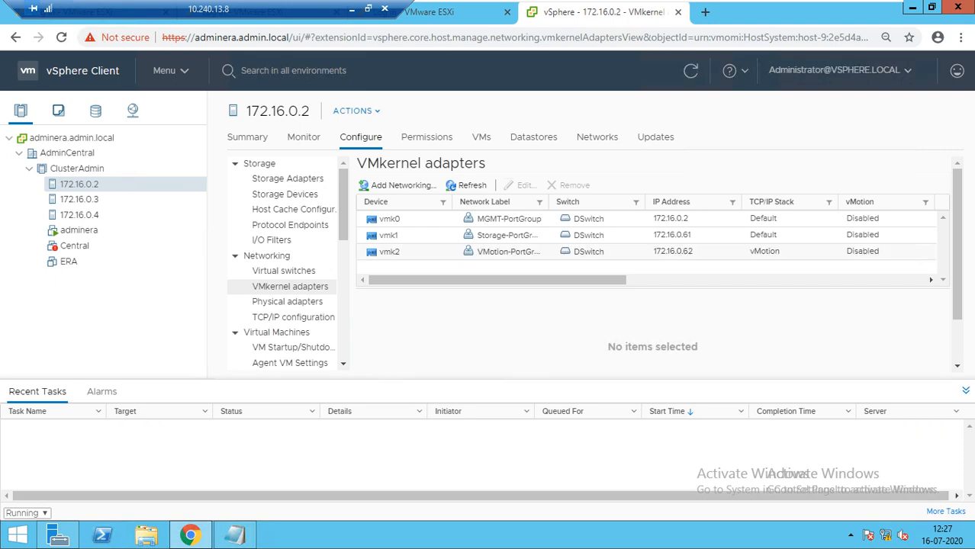
Step: Edit the vMotion VMkernel adapter on host 172.16.0.2 and set its IPv4 address to 172.16.0.31
{"action": "left_click", "coordinate": [501, 251]}
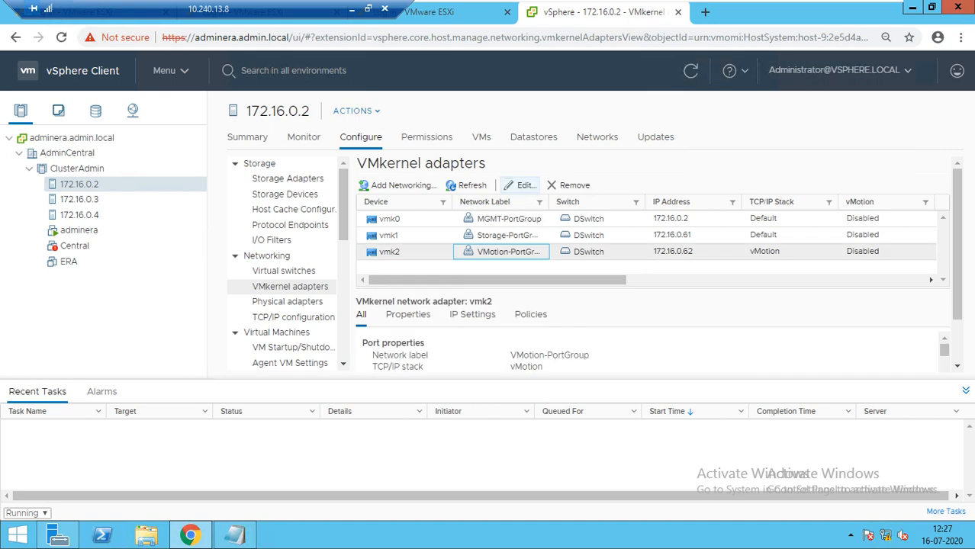
{"action": "left_click", "coordinate": [523, 185]}
{"action": "left_click", "coordinate": [546, 213]}
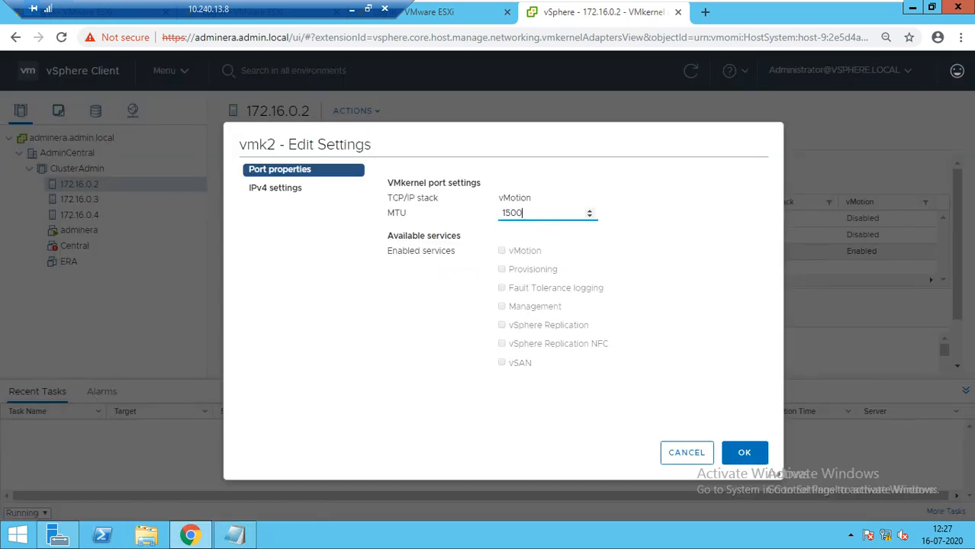
{"action": "left_click", "coordinate": [275, 188]}
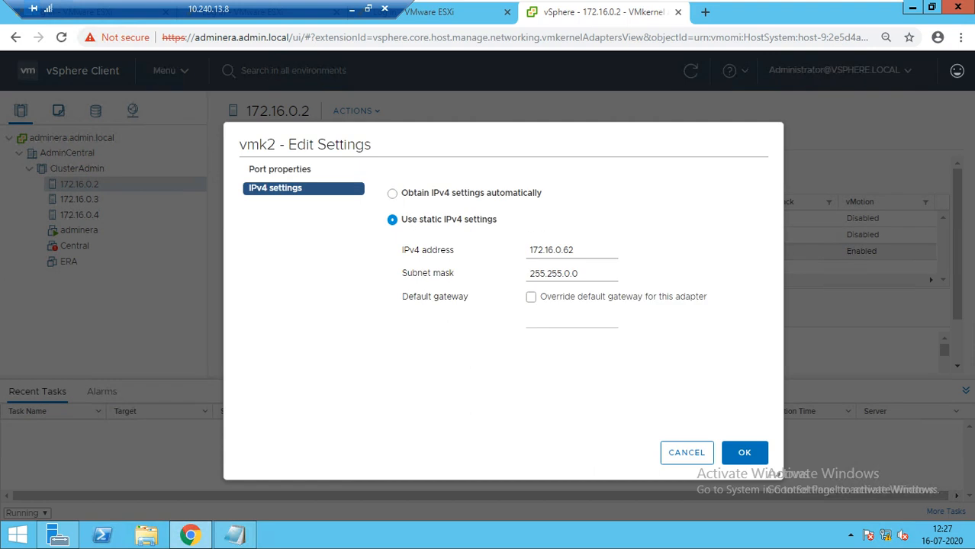
{"action": "left_click", "coordinate": [573, 250]}
{"action": "key", "text": "BackSpace"}
{"action": "key", "text": "BackSpace"}
{"action": "key", "text": "BackSpace"}
{"action": "type", "text": ".31"}
{"action": "left_click", "coordinate": [745, 452]}
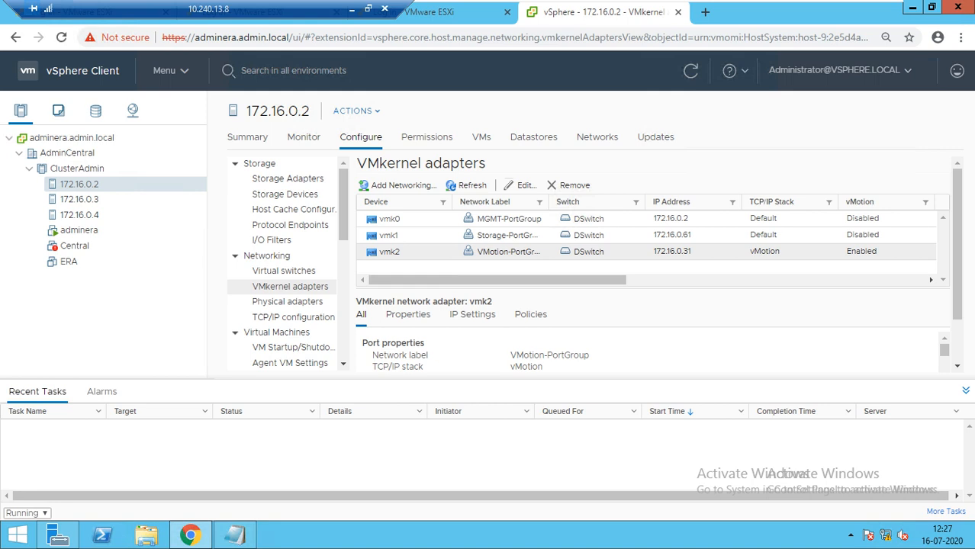
Step: Start adding a VMkernel network adapter to host 172.16.0.3 on the existing VMotion-PortGroup network
{"action": "left_click", "coordinate": [79, 199]}
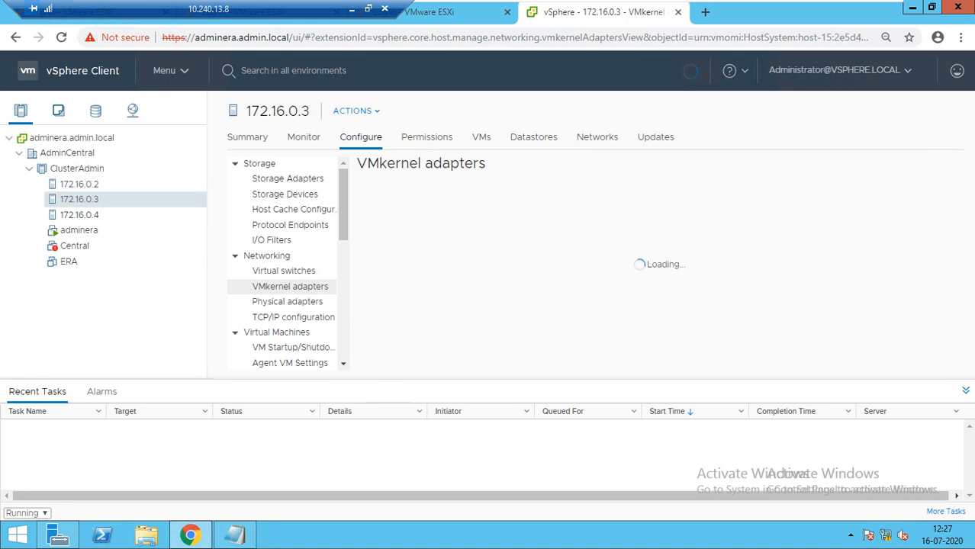
{"action": "left_click", "coordinate": [398, 186]}
{"action": "left_click", "coordinate": [744, 468]}
{"action": "left_click", "coordinate": [689, 241]}
{"action": "left_click", "coordinate": [380, 285]}
{"action": "left_click", "coordinate": [633, 408]}
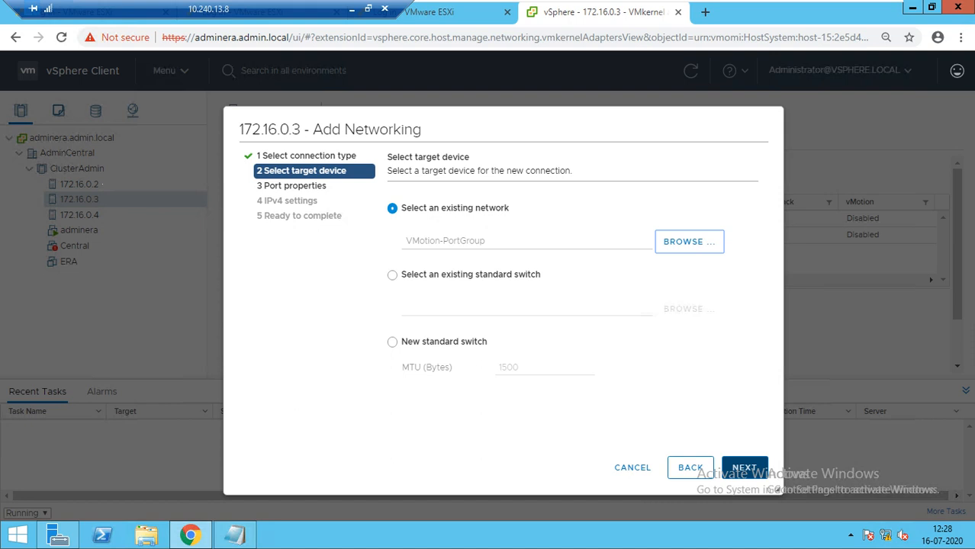
{"action": "left_click", "coordinate": [744, 468]}
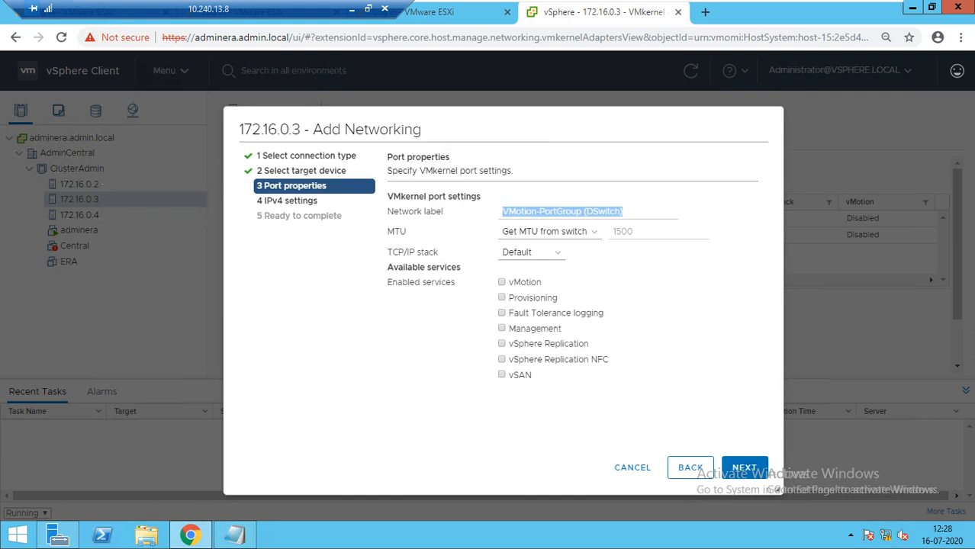
Step: Set the TCP/IP stack of the new adapter on host 172.16.0.3 to vMotion
{"action": "left_click", "coordinate": [532, 252]}
{"action": "left_click", "coordinate": [520, 292]}
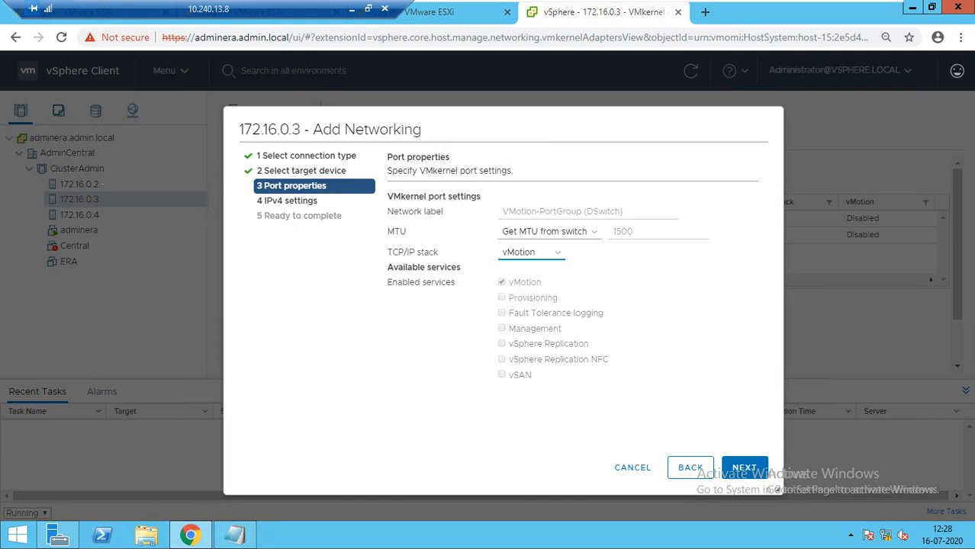
{"action": "left_click", "coordinate": [744, 468]}
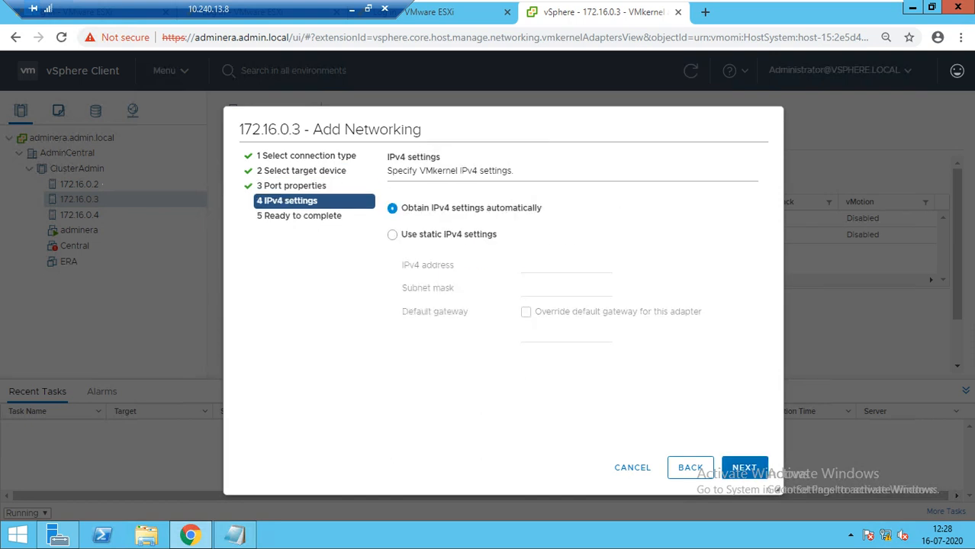
Step: Assign the adapter the static IPv4 address 172.16.0.32 with subnet mask 255.255.0.0 and finish creating it
{"action": "left_click", "coordinate": [392, 235]}
{"action": "left_click", "coordinate": [567, 265]}
{"action": "type", "text": "172"}
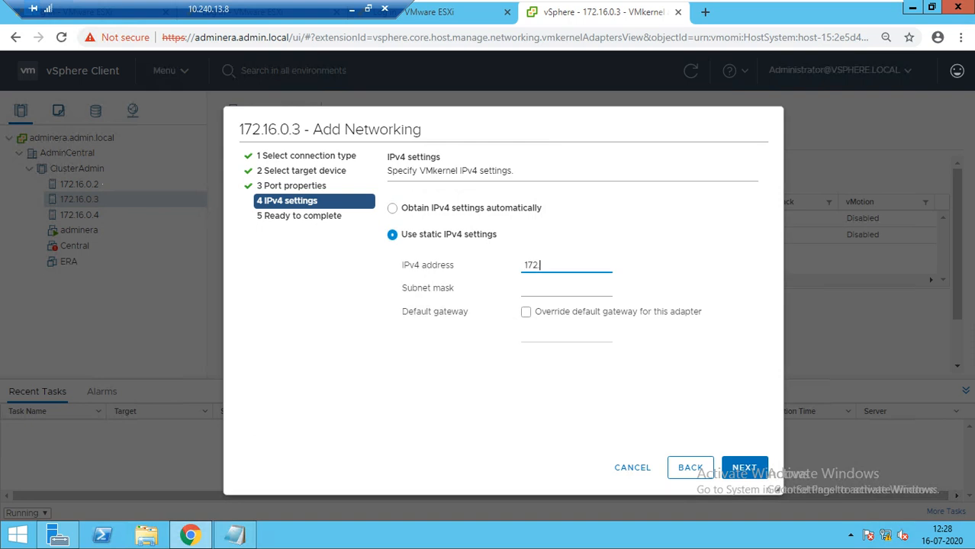
{"action": "type", "text": ".16.0.32"}
{"action": "key", "text": "Tab"}
{"action": "type", "text": "25"}
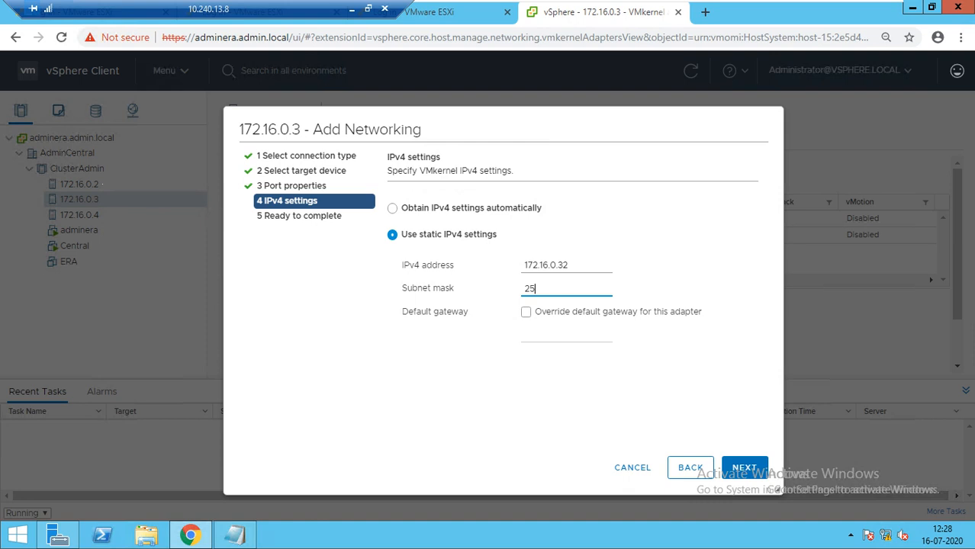
{"action": "type", "text": "5.255.0.0"}
{"action": "left_click", "coordinate": [744, 468]}
{"action": "left_click", "coordinate": [744, 468]}
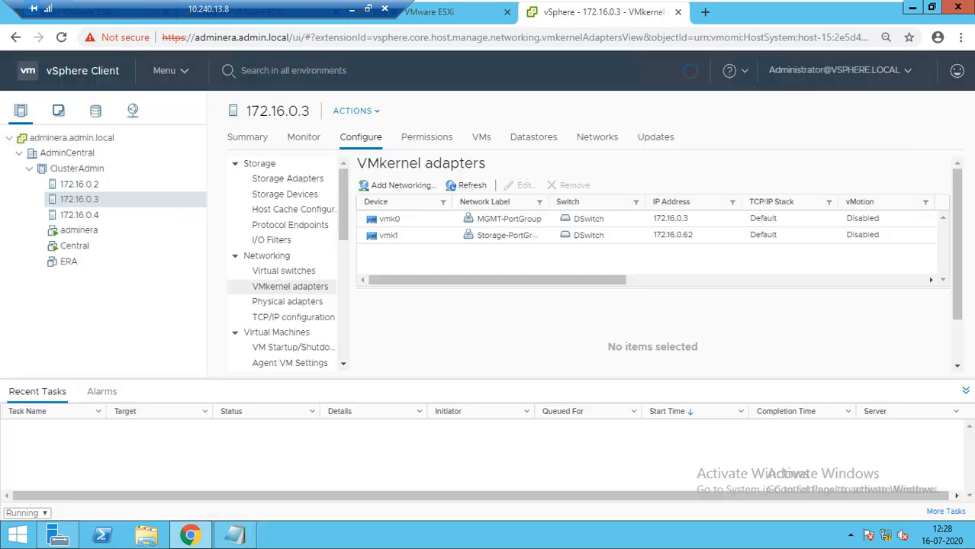
Step: Start adding a VMkernel network adapter to host 172.16.0.4 on the existing VMotion-PortGroup network
{"action": "left_click", "coordinate": [79, 215]}
{"action": "left_click", "coordinate": [399, 185]}
{"action": "left_click", "coordinate": [744, 468]}
{"action": "left_click", "coordinate": [689, 241]}
{"action": "left_click", "coordinate": [381, 285]}
{"action": "left_click", "coordinate": [633, 408]}
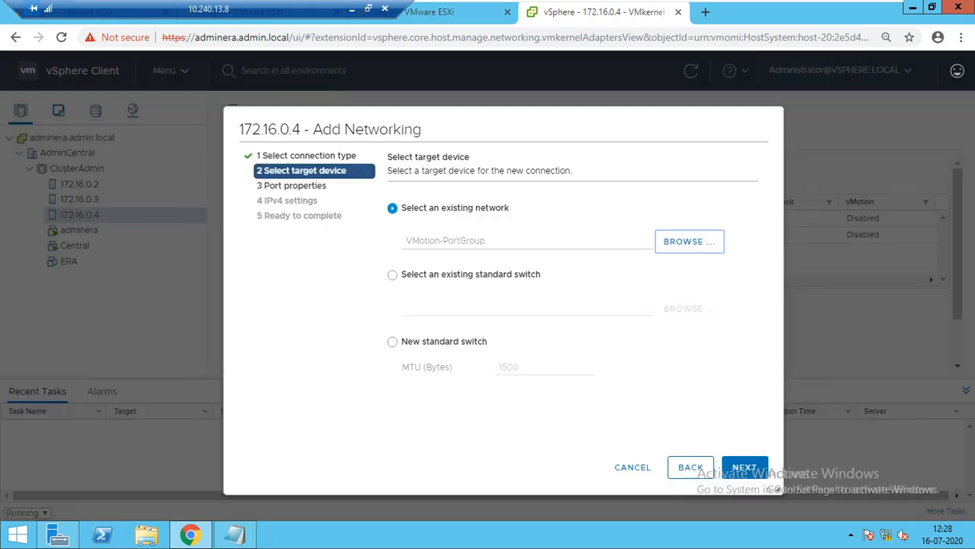
{"action": "left_click", "coordinate": [744, 467]}
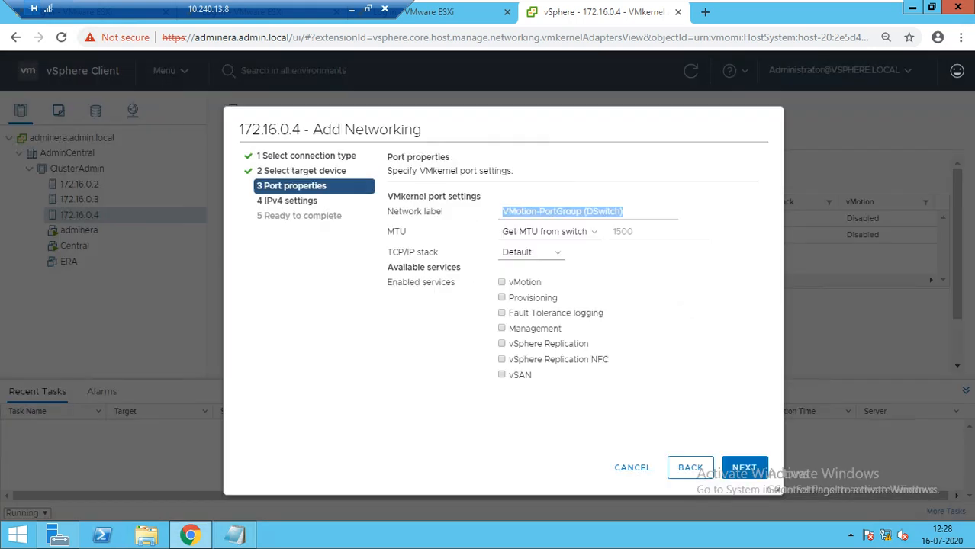
Step: Set the TCP/IP stack of the new adapter on host 172.16.0.4 to vMotion
{"action": "left_click", "coordinate": [531, 252]}
{"action": "key", "text": "Down"}
{"action": "key", "text": "Down"}
{"action": "key", "text": "Return"}
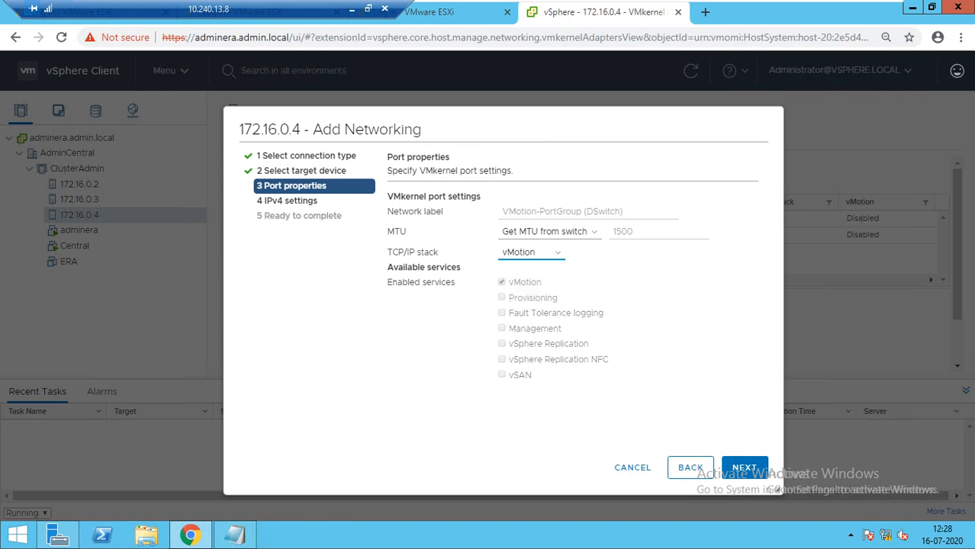
{"action": "left_click", "coordinate": [744, 468]}
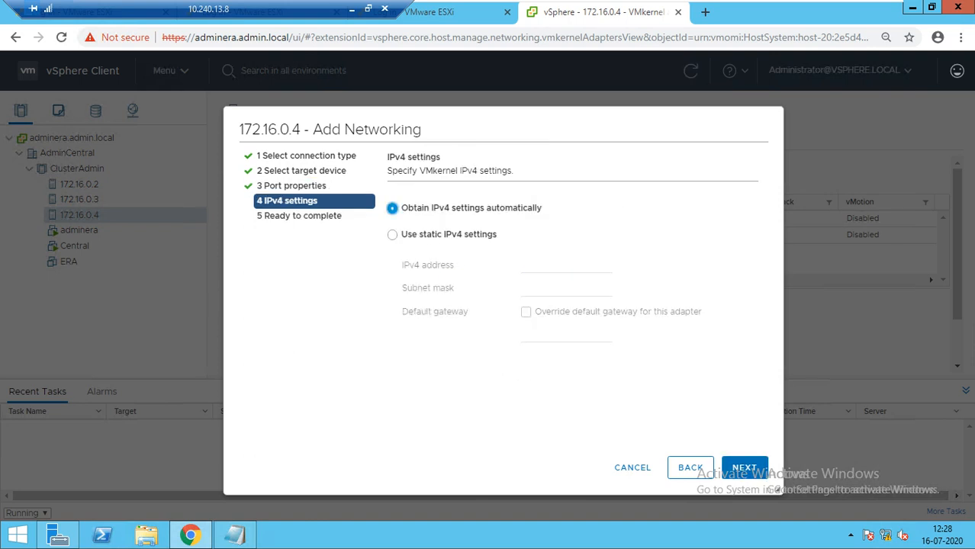
Step: Assign the new adapter on host 172.16.0.4 the static IPv4 address 172.16.0.33 with subnet mask 255.255.0.0, finish creating it and show its details
{"action": "key", "text": "Down"}
{"action": "left_click", "coordinate": [562, 266]}
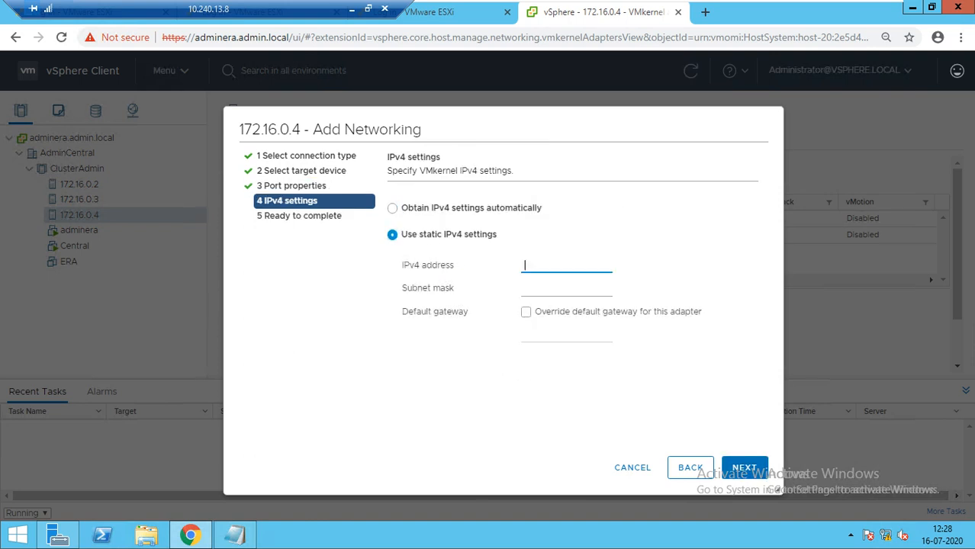
{"action": "type", "text": "172.16.0.33"}
{"action": "key", "text": "Tab"}
{"action": "type", "text": "255"}
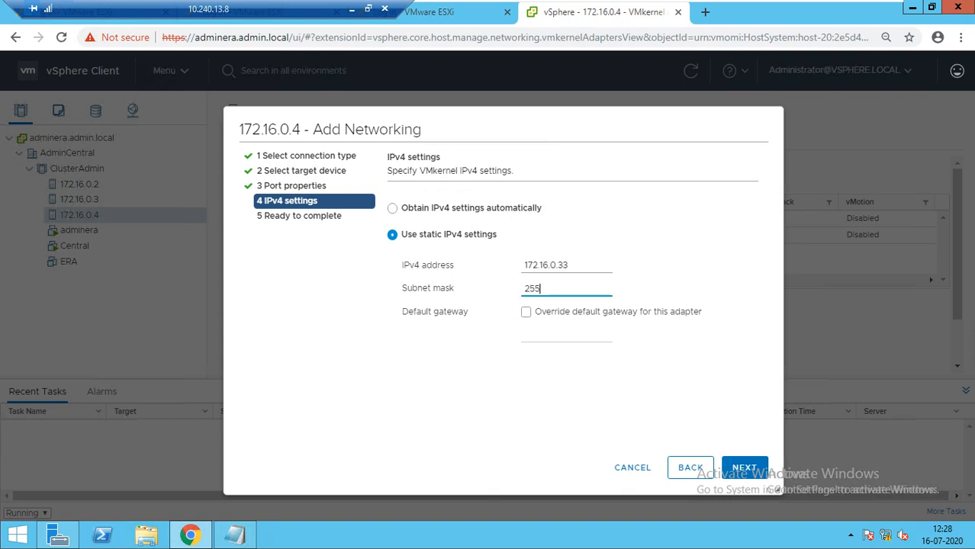
{"action": "type", "text": ".255.0.0"}
{"action": "left_click", "coordinate": [744, 468]}
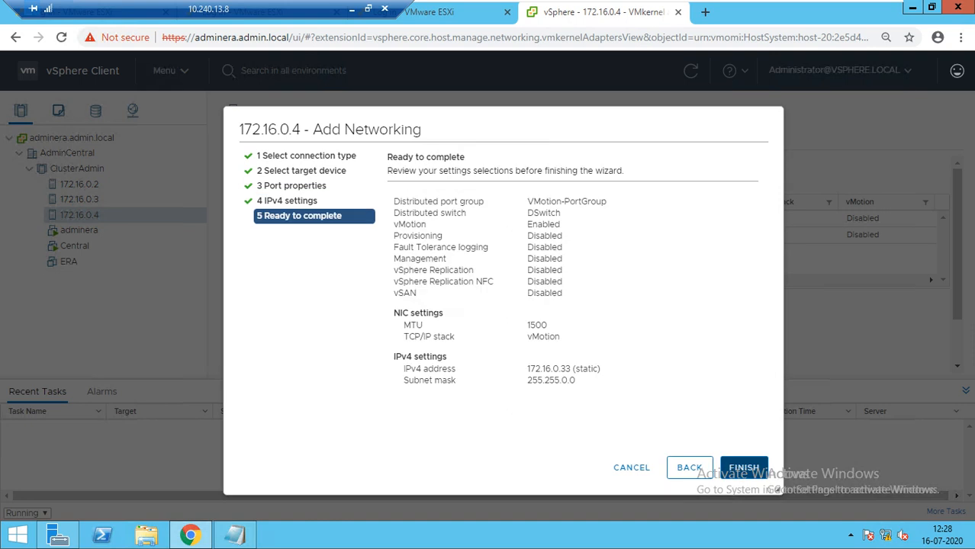
{"action": "left_click", "coordinate": [744, 468]}
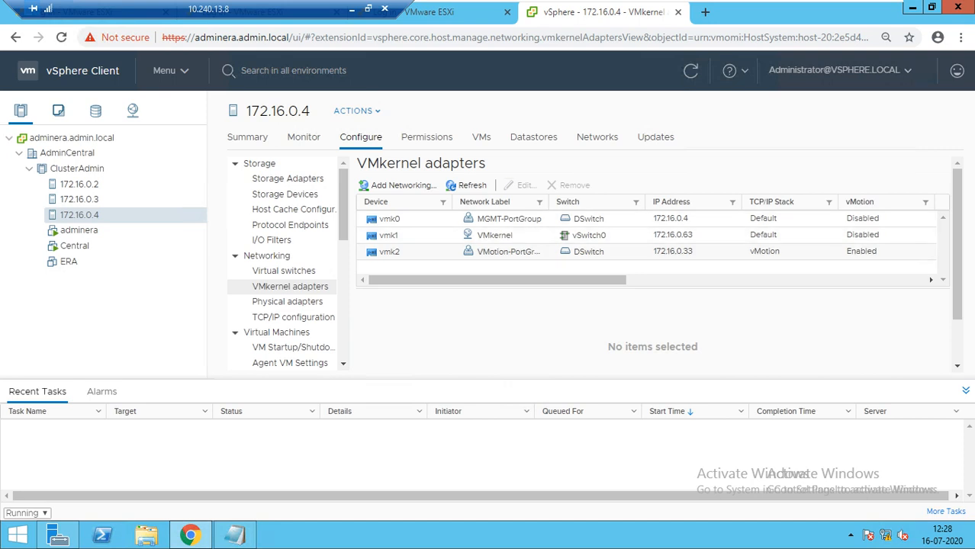
{"action": "left_click", "coordinate": [391, 252]}
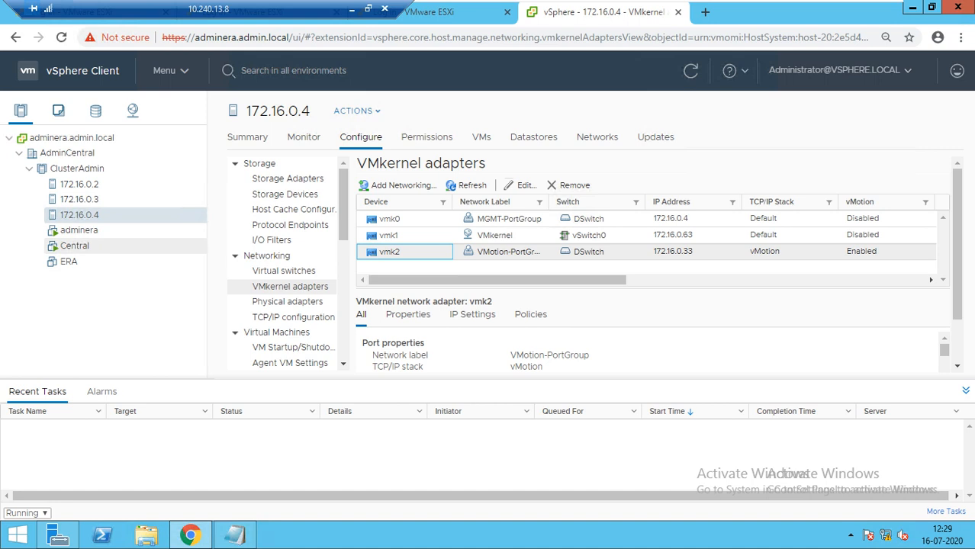
Step: Check which host runs the Central VM, then start a compute-resource-only migration of it to host 172.16.0.3
{"action": "left_click", "coordinate": [74, 246]}
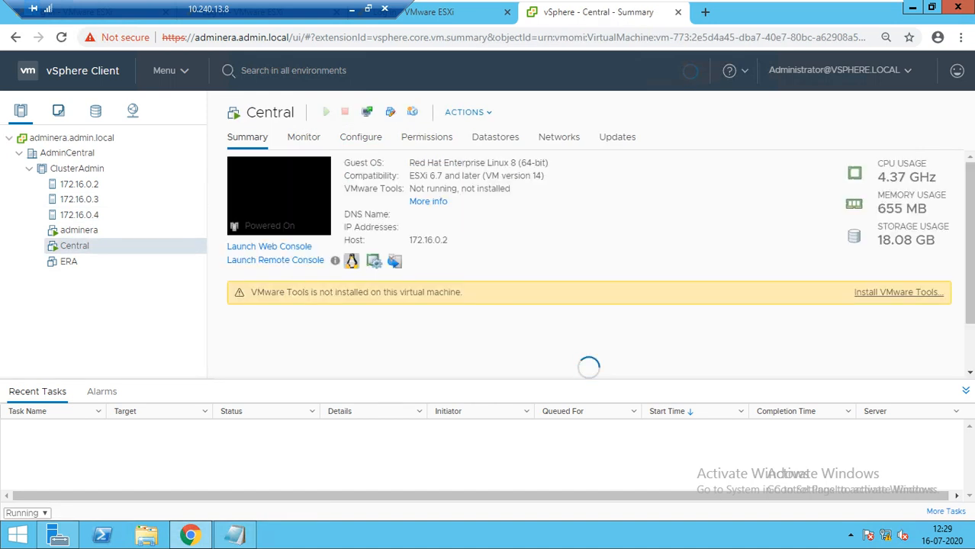
{"action": "double_click", "coordinate": [430, 240]}
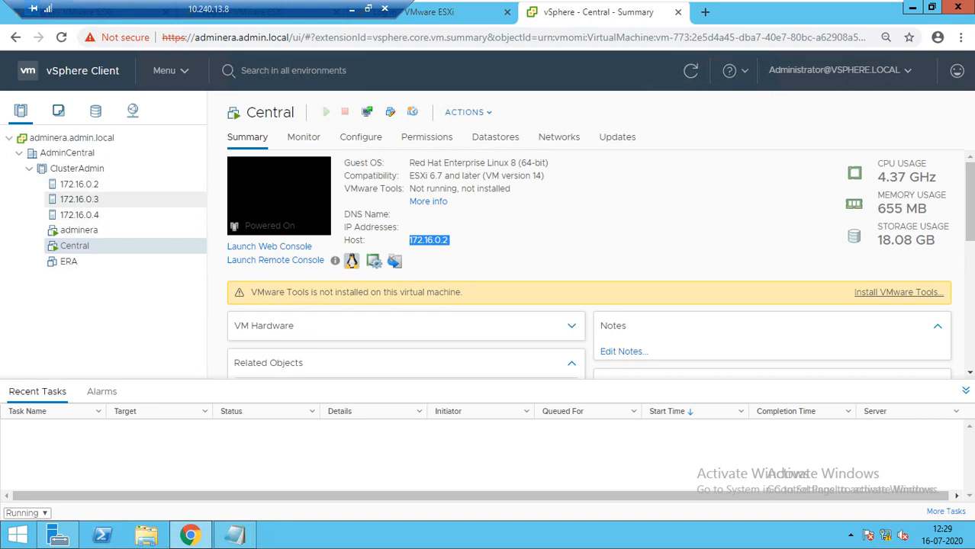
{"action": "right_click", "coordinate": [90, 245]}
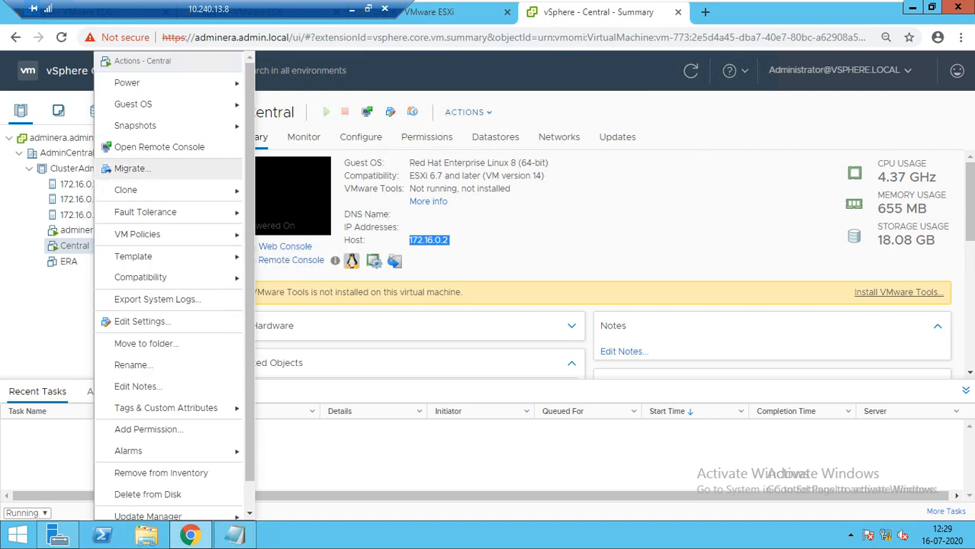
{"action": "left_click", "coordinate": [131, 169]}
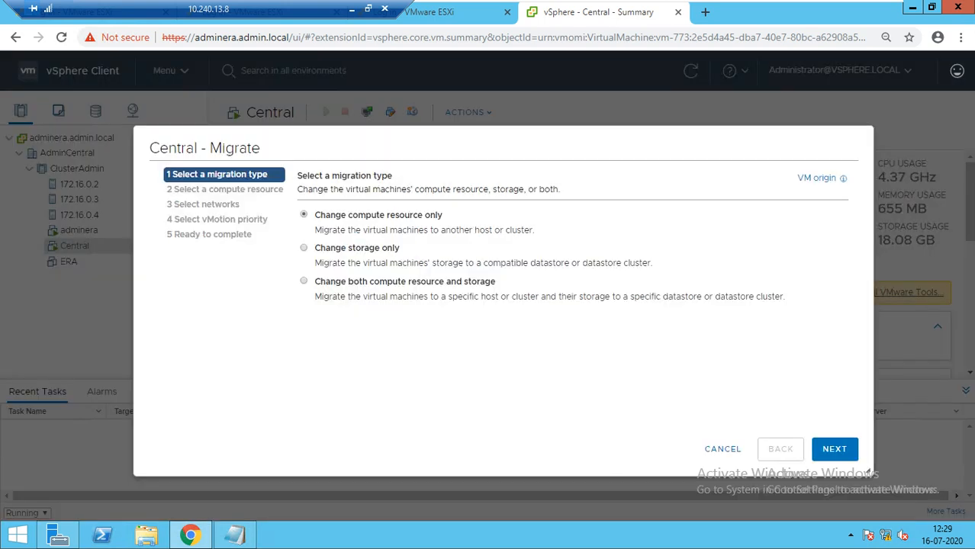
{"action": "left_click", "coordinate": [835, 449]}
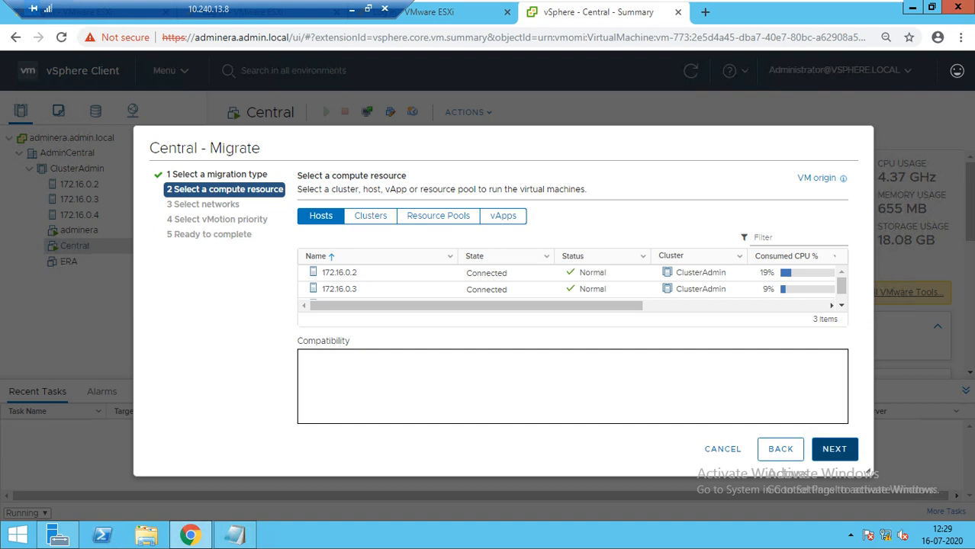
{"action": "left_click", "coordinate": [340, 290]}
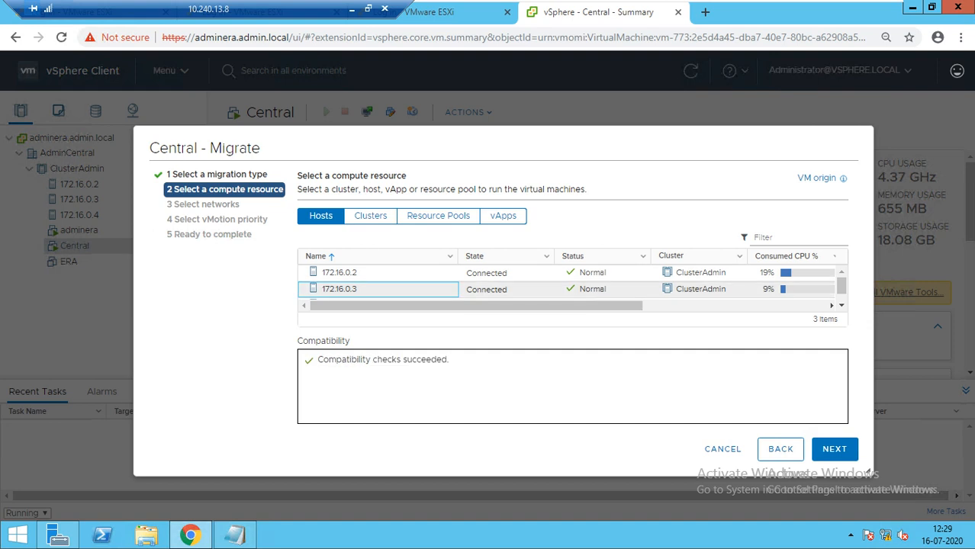
Step: Run the migration with VM-PortGroup as destination network and high vMotion priority, and check ClusterAdmin's total vMotion migrations
{"action": "left_click", "coordinate": [835, 448]}
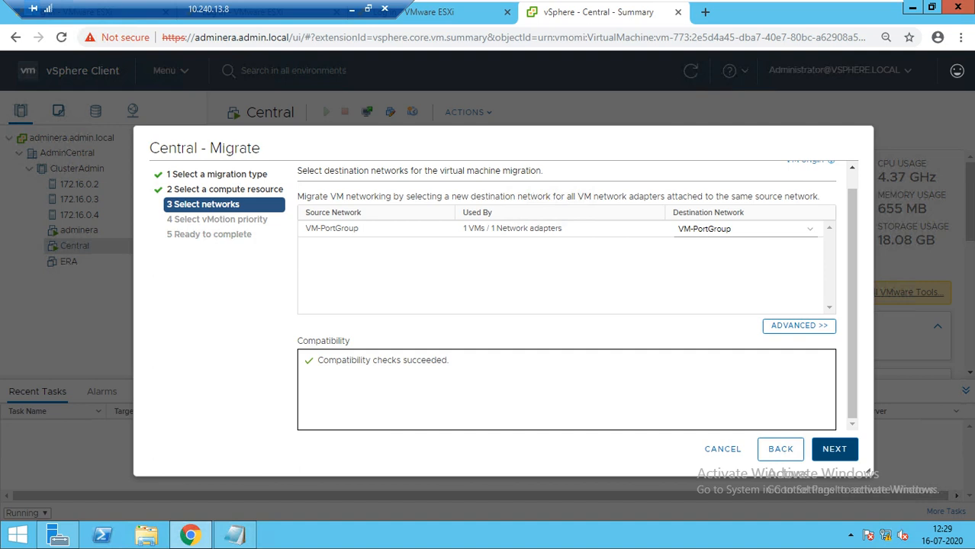
{"action": "left_click", "coordinate": [835, 448]}
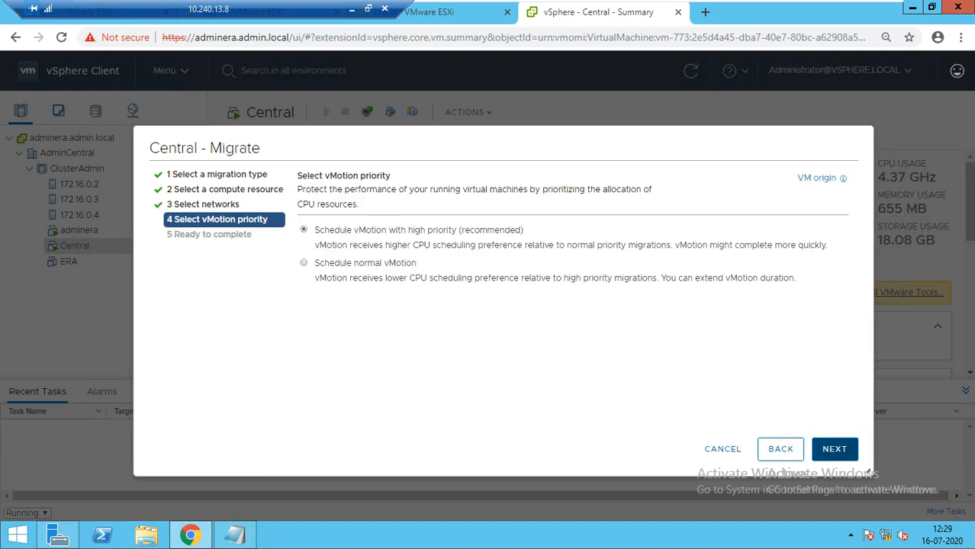
{"action": "left_click", "coordinate": [780, 449]}
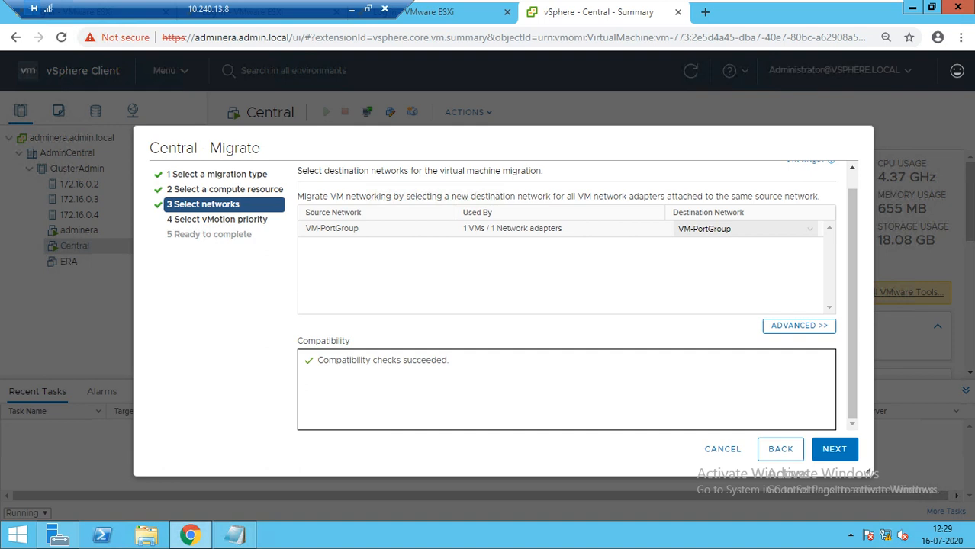
{"action": "left_click", "coordinate": [835, 449]}
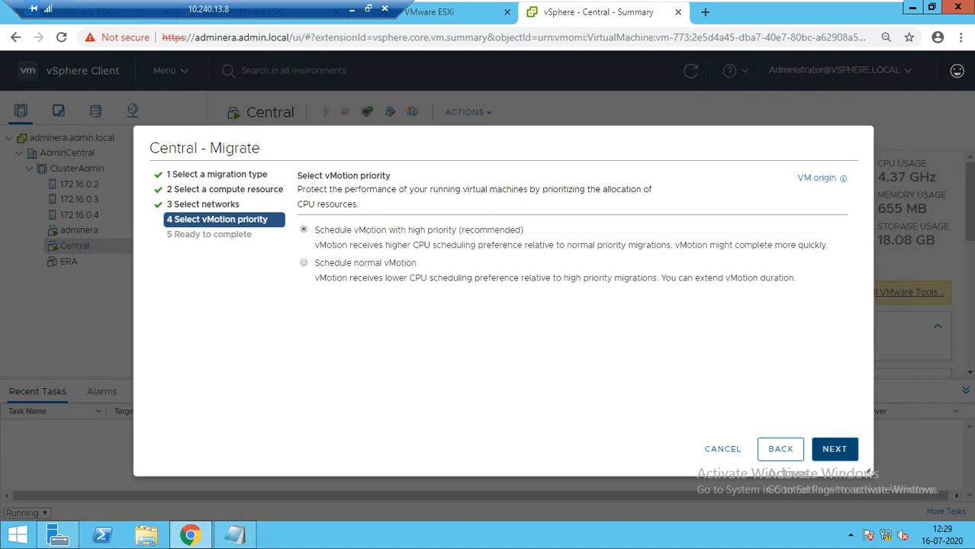
{"action": "left_click", "coordinate": [834, 449]}
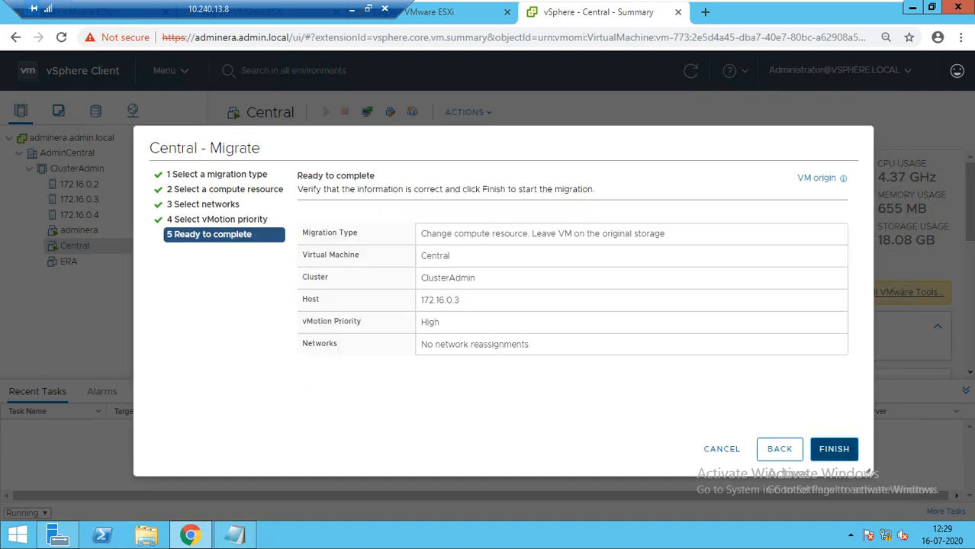
{"action": "left_click", "coordinate": [833, 448]}
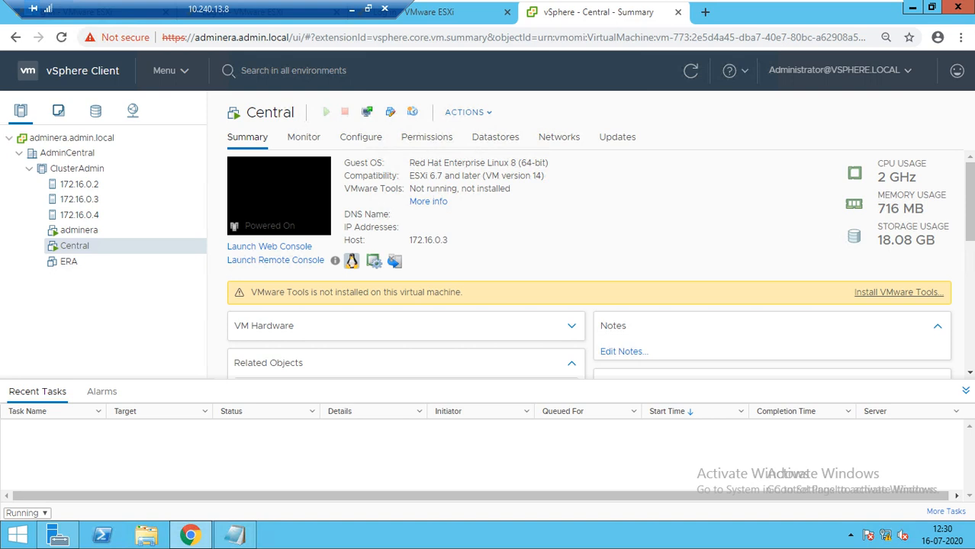
{"action": "left_click", "coordinate": [76, 169]}
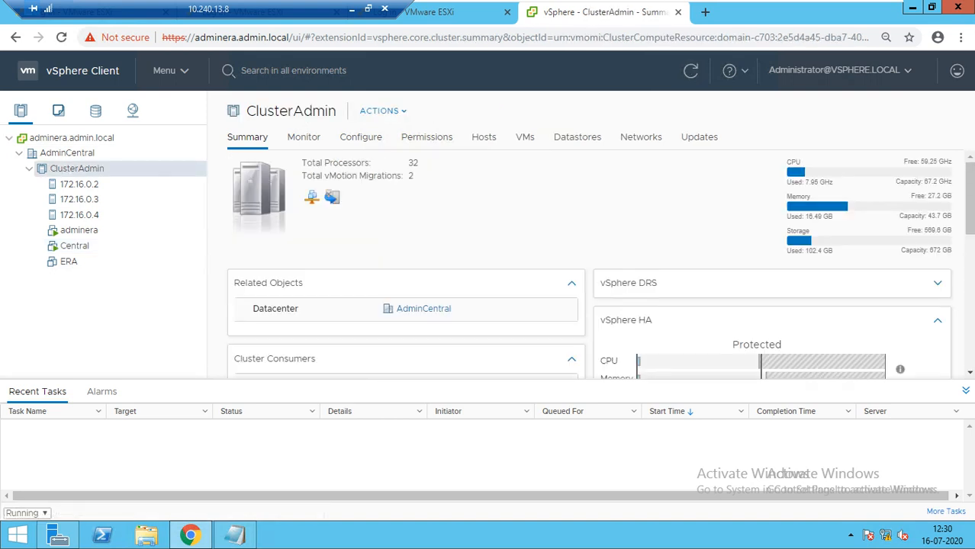
{"action": "double_click", "coordinate": [411, 175]}
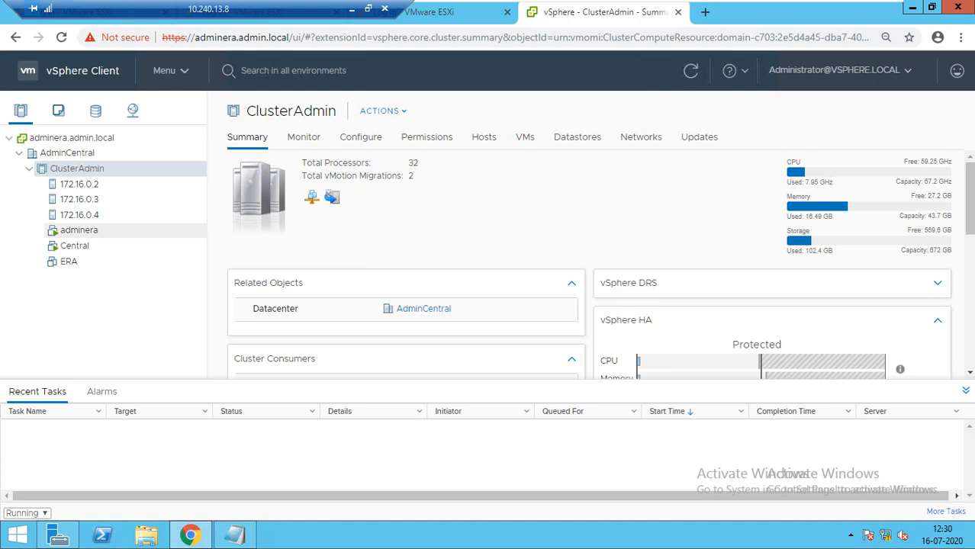
Step: Start another compute-resource-only migration of the Central VM, choosing host 172.16.0.2 as the destination
{"action": "left_click", "coordinate": [74, 246]}
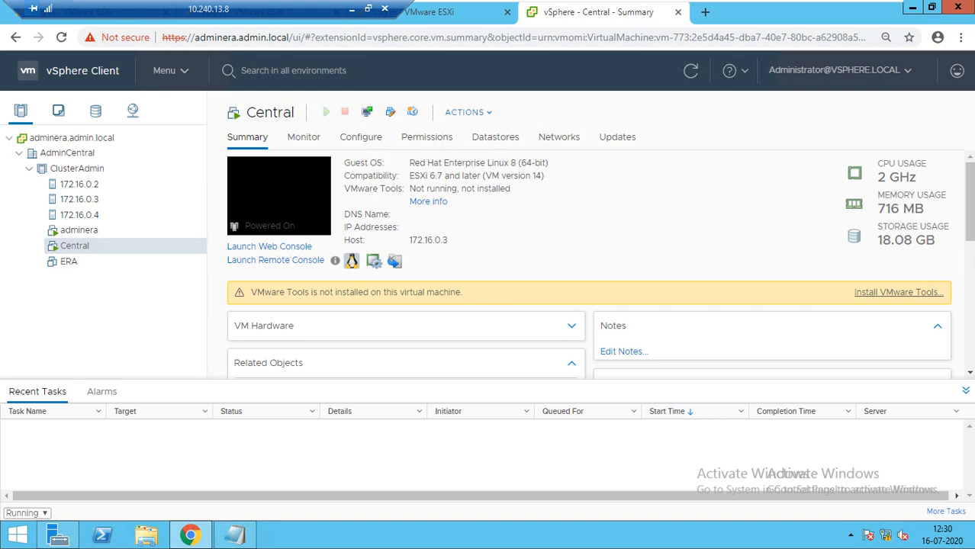
{"action": "right_click", "coordinate": [104, 244]}
{"action": "mouse_move", "coordinate": [191, 125]}
{"action": "left_click", "coordinate": [141, 168]}
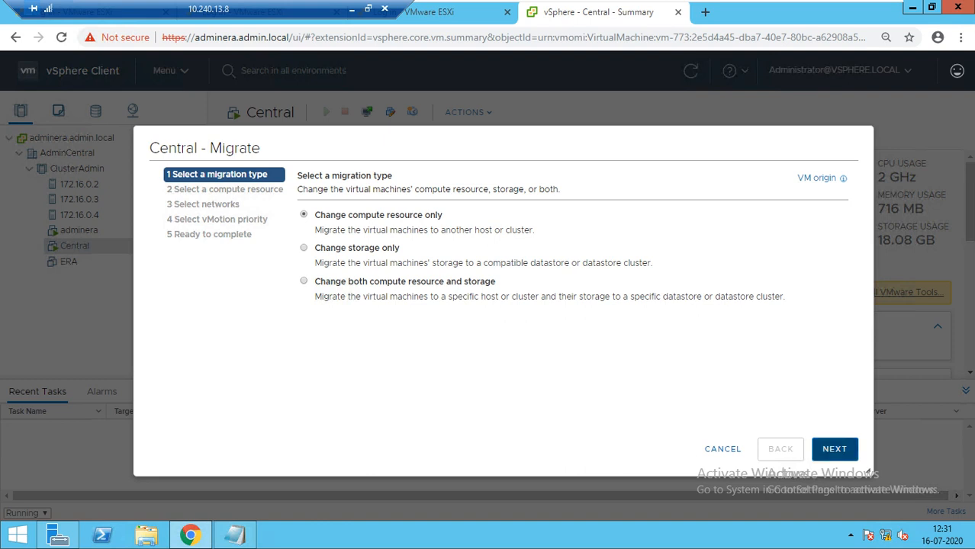
{"action": "left_click", "coordinate": [834, 449]}
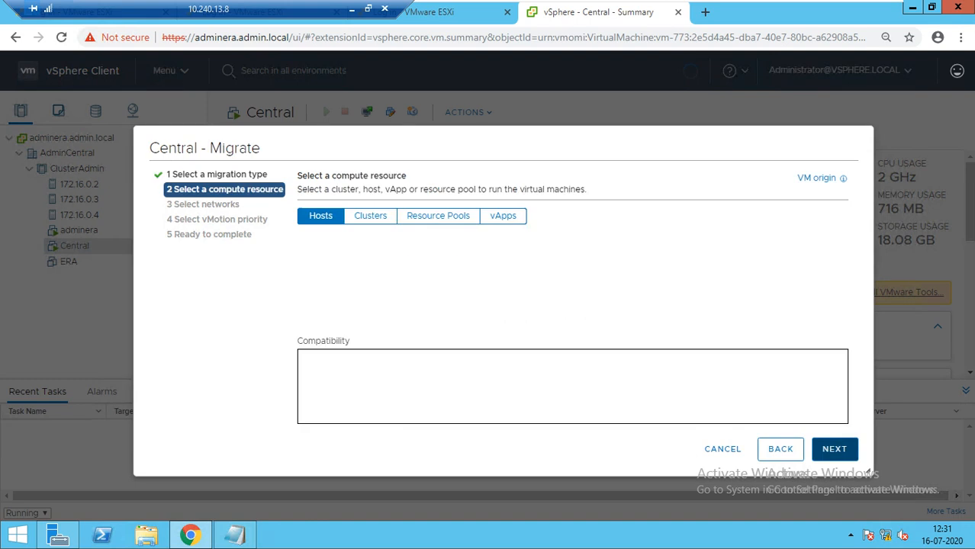
{"action": "left_click", "coordinate": [338, 273]}
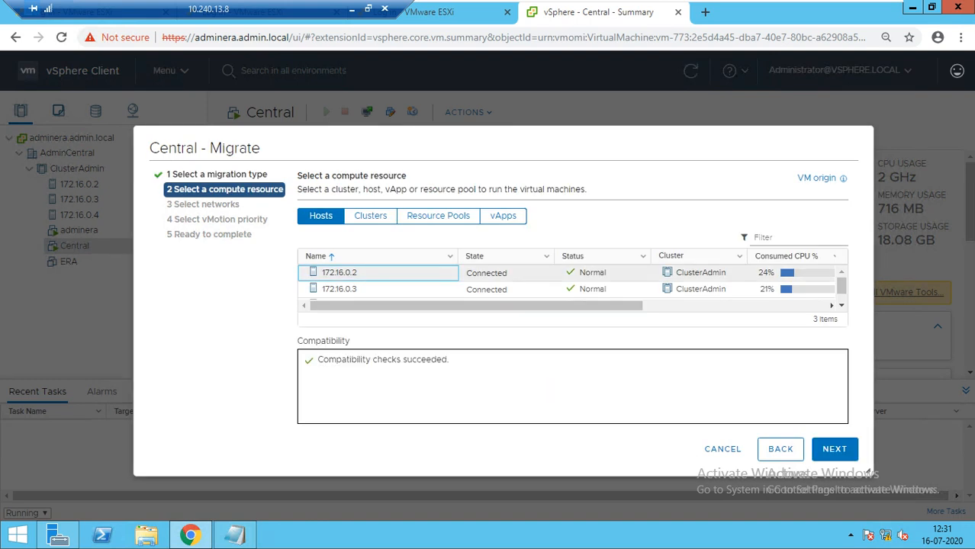
Step: Keep VM-PortGroup as the destination network and finish the wizard to migrate Central to host 172.16.0.2
{"action": "left_click", "coordinate": [835, 448]}
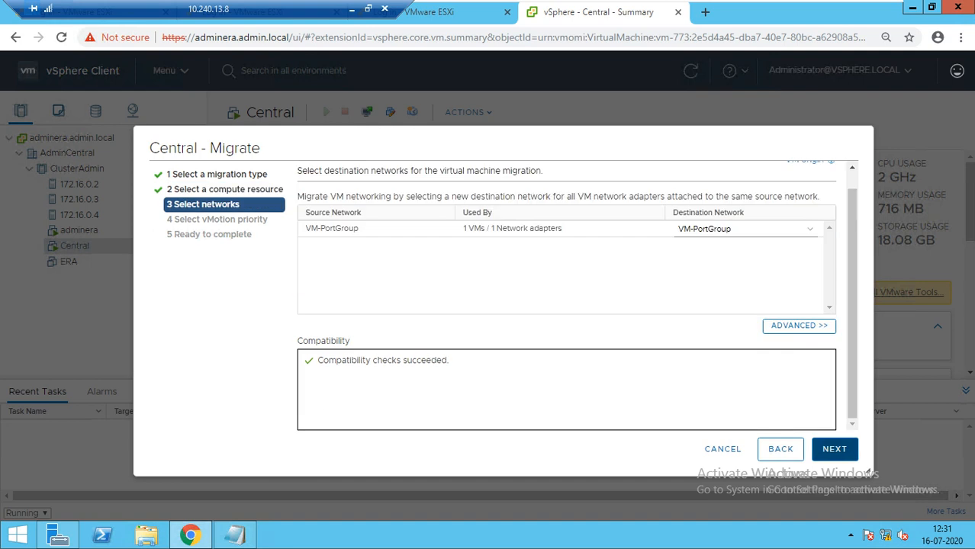
{"action": "left_click", "coordinate": [835, 448]}
{"action": "left_click", "coordinate": [835, 449]}
{"action": "left_click", "coordinate": [833, 448]}
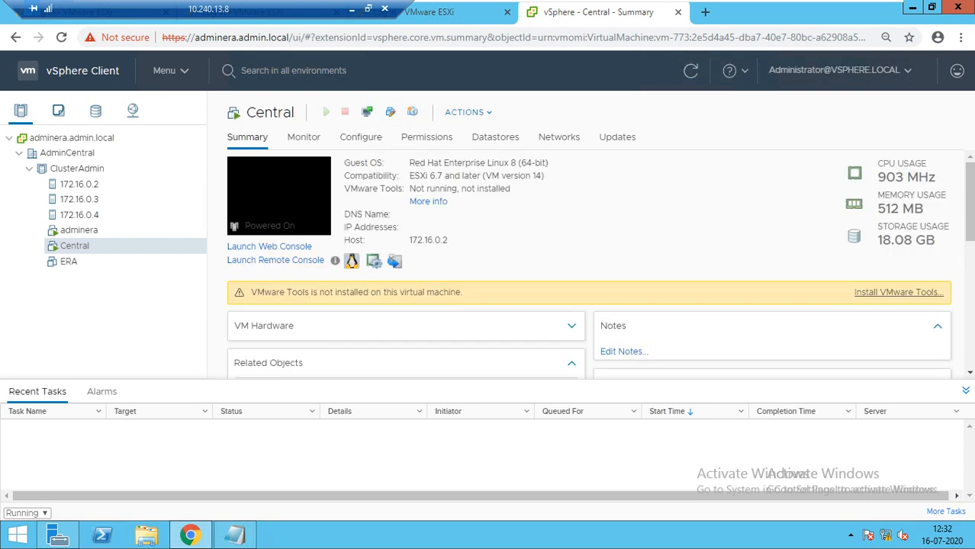
Step: Check the total number of vMotion migrations in the ClusterAdmin summary
{"action": "left_click", "coordinate": [77, 169]}
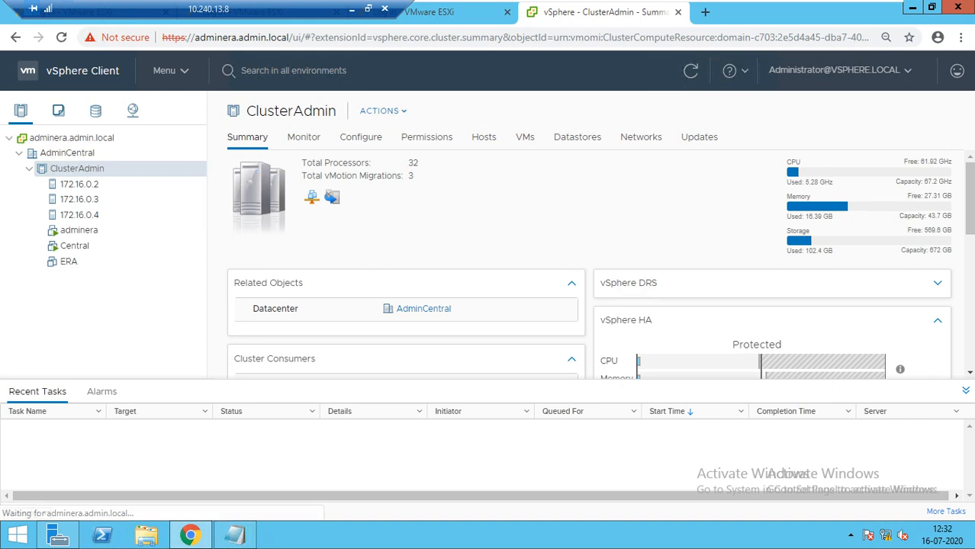
{"action": "double_click", "coordinate": [411, 176]}
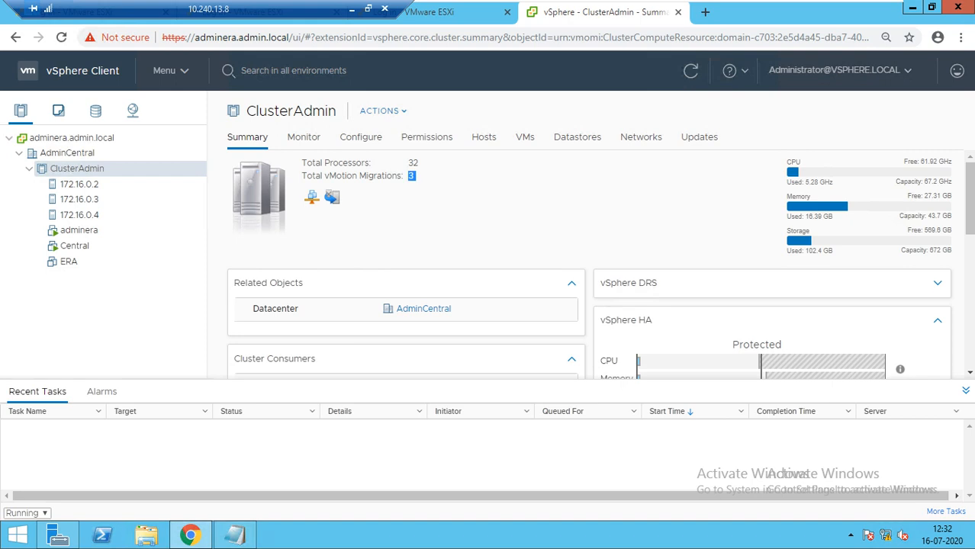
{"action": "left_click", "coordinate": [429, 183]}
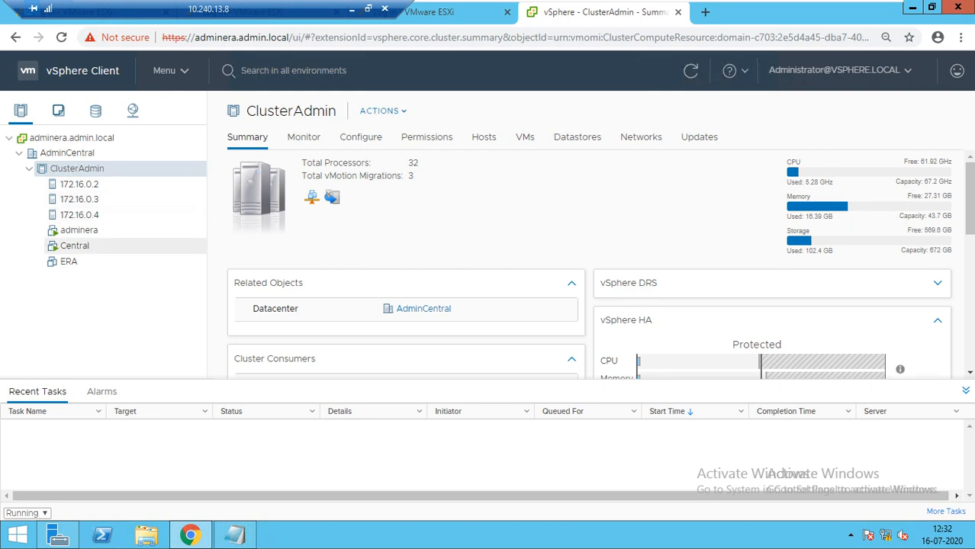
Step: Migrate only the Central VM's storage to the Computestoarge datastore, keeping the same disk format as the source
{"action": "left_click", "coordinate": [75, 246]}
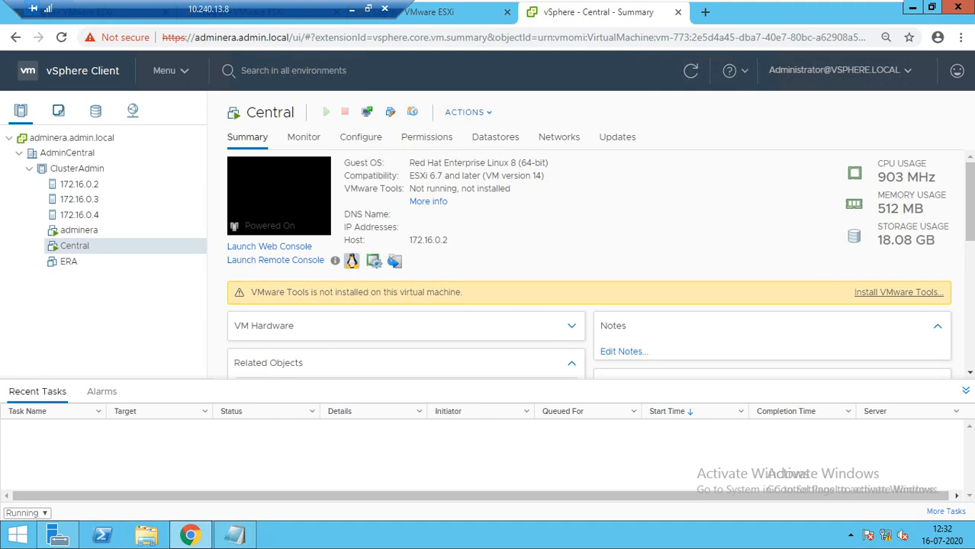
{"action": "right_click", "coordinate": [97, 246]}
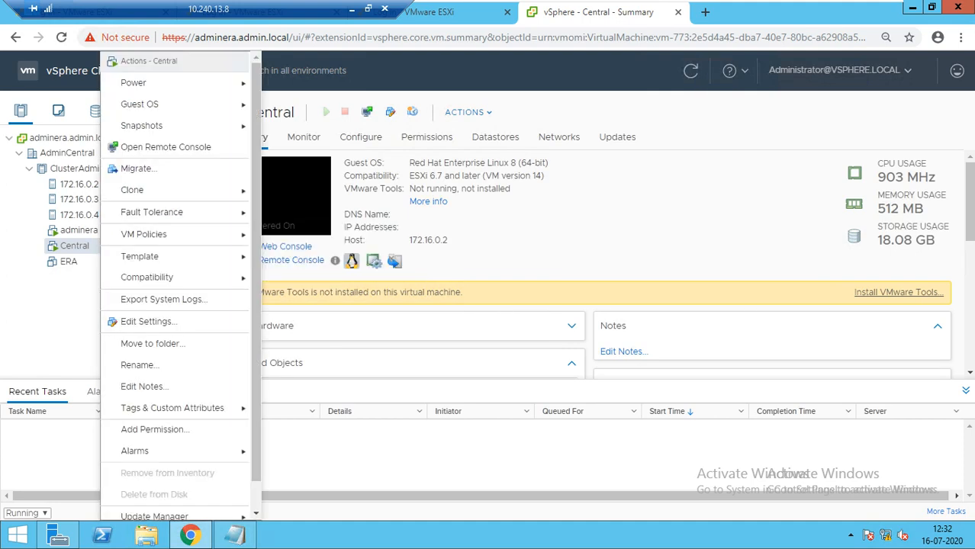
{"action": "left_click", "coordinate": [137, 168]}
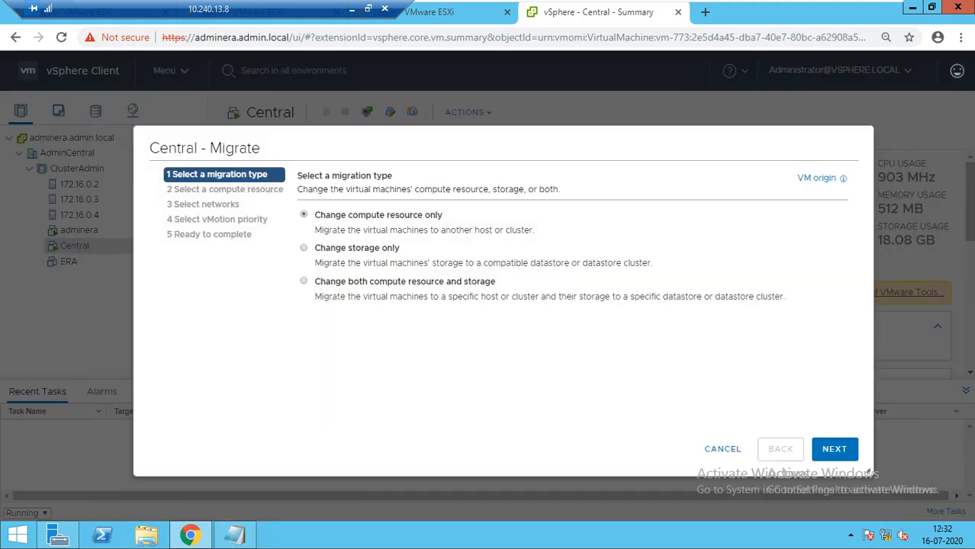
{"action": "left_click", "coordinate": [304, 248]}
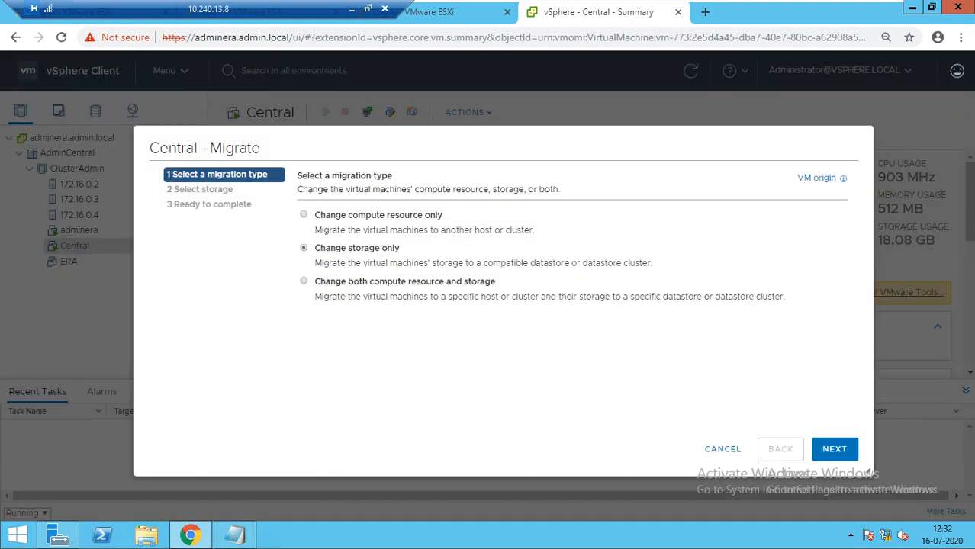
{"action": "left_click", "coordinate": [835, 448]}
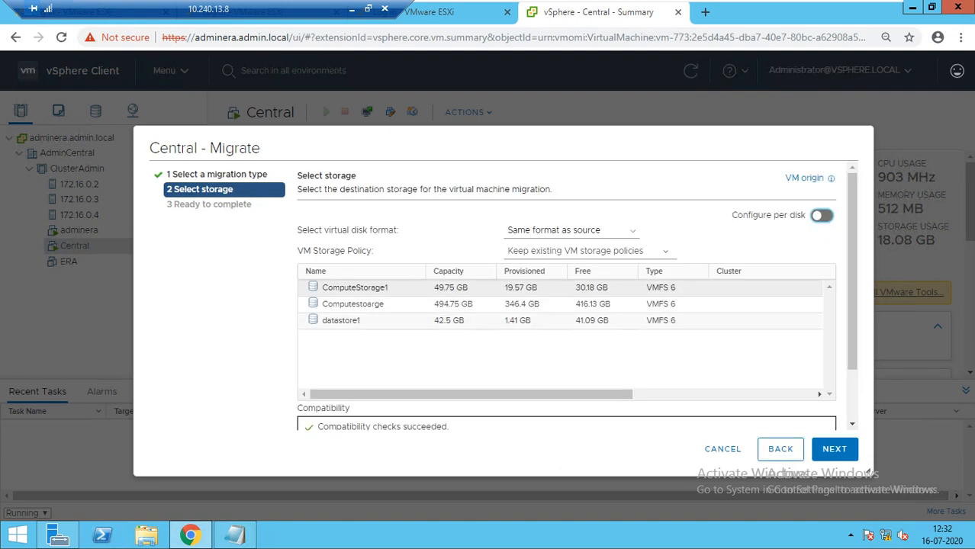
{"action": "left_click", "coordinate": [462, 320]}
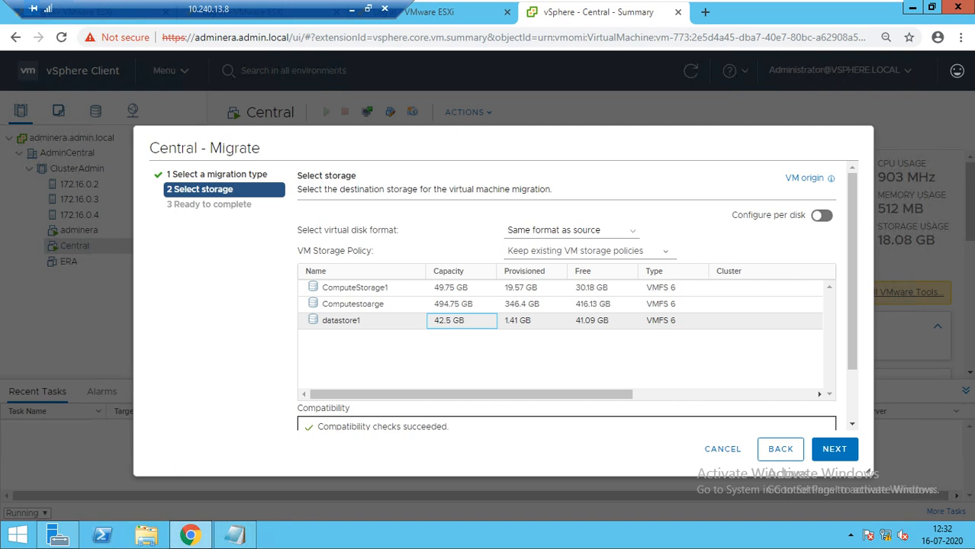
{"action": "left_click", "coordinate": [358, 303]}
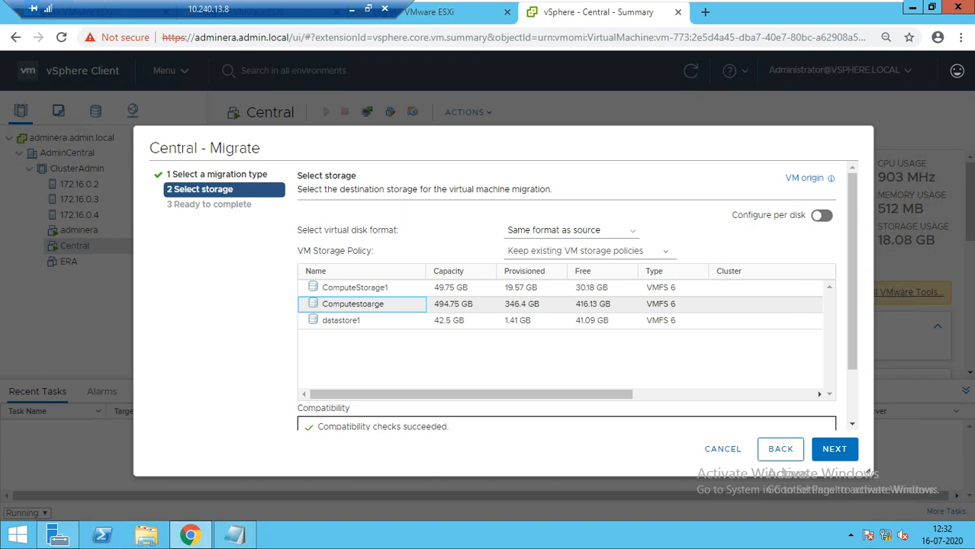
{"action": "left_click", "coordinate": [835, 448]}
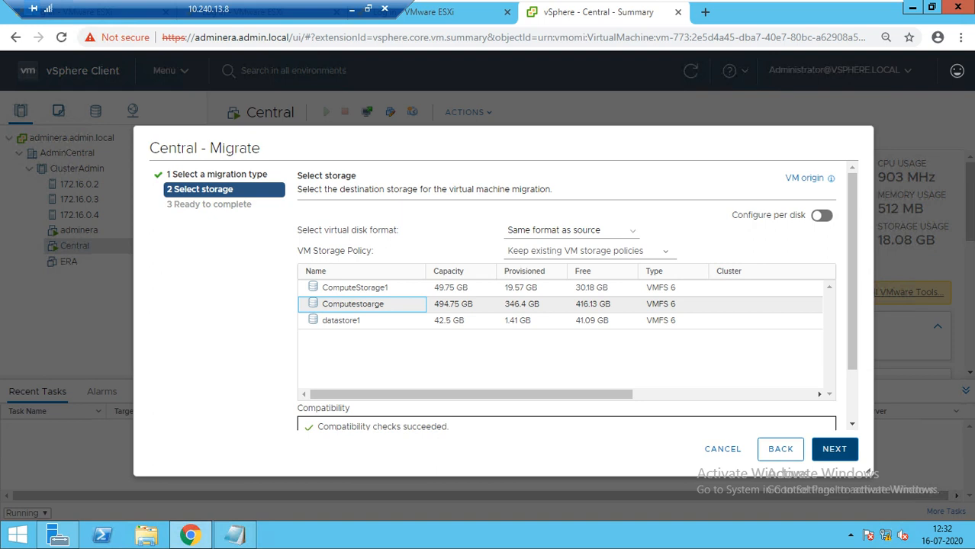
{"action": "left_click", "coordinate": [835, 448]}
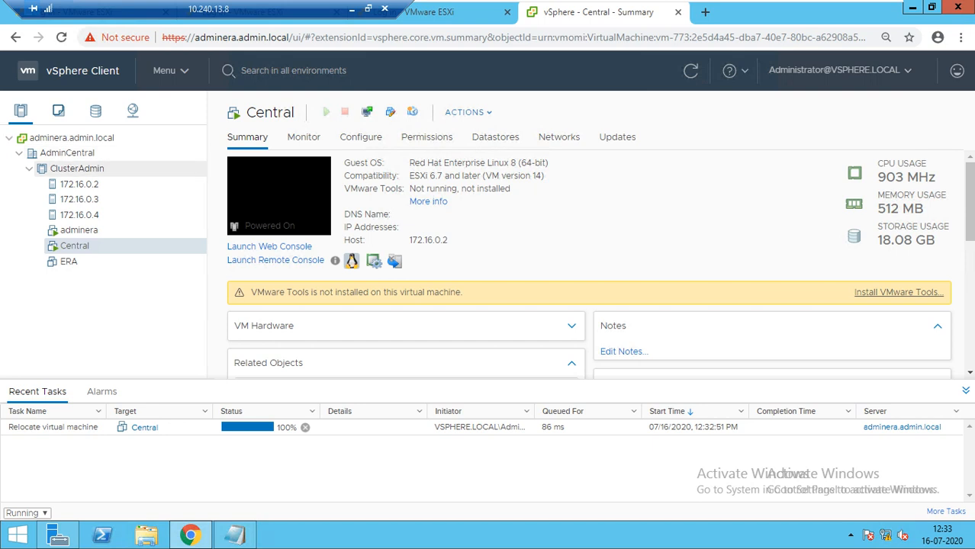
Step: Check the total vMotion migrations on ClusterAdmin's summary following Central's storage migration
{"action": "left_click", "coordinate": [76, 167]}
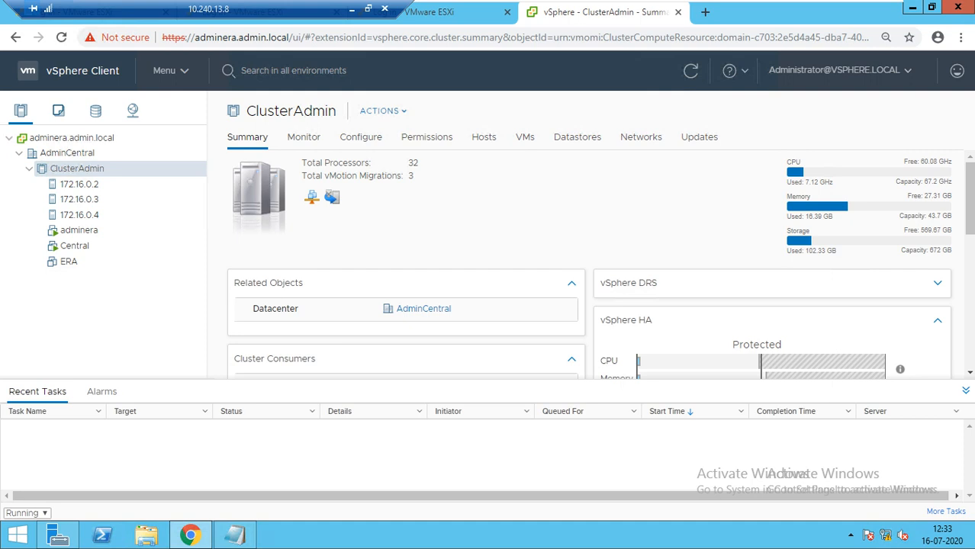
{"action": "left_click_drag", "start_coordinate": [329, 176], "coordinate": [415, 176]}
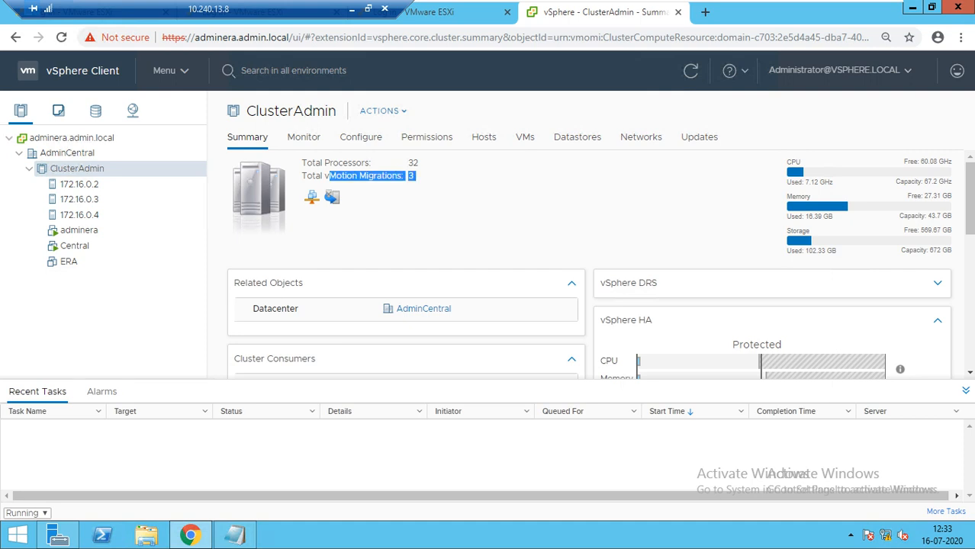
{"action": "left_click", "coordinate": [427, 185]}
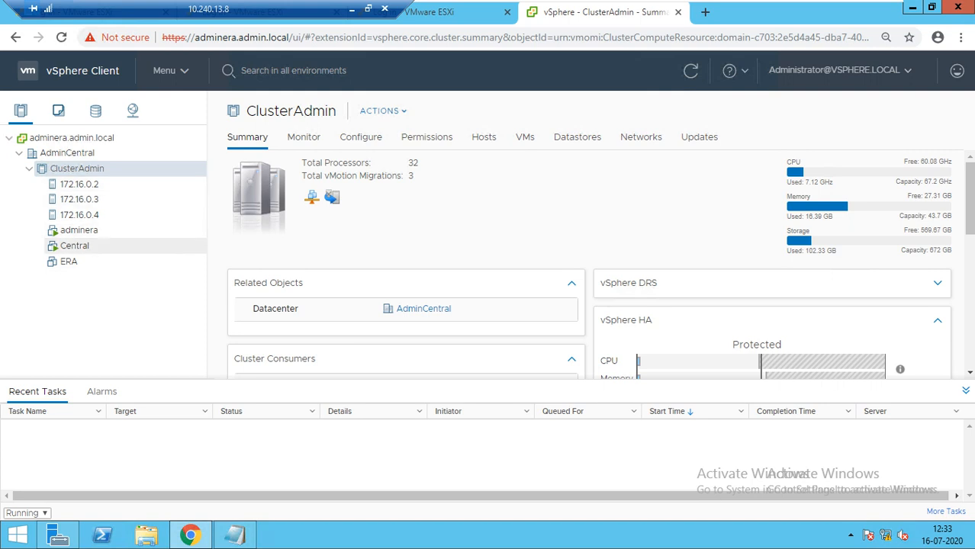
{"action": "right_click", "coordinate": [75, 246]}
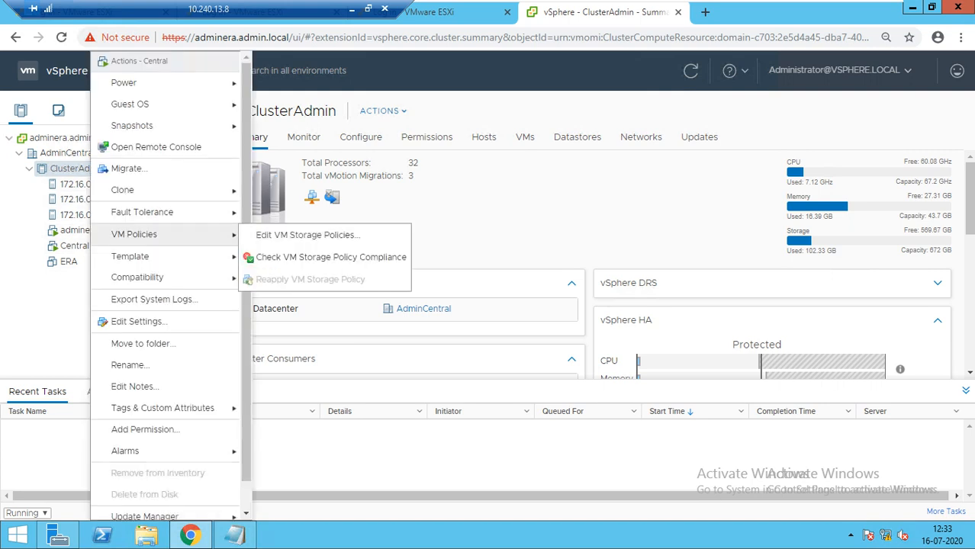
{"action": "mouse_move", "coordinate": [153, 190]}
{"action": "left_click", "coordinate": [127, 168]}
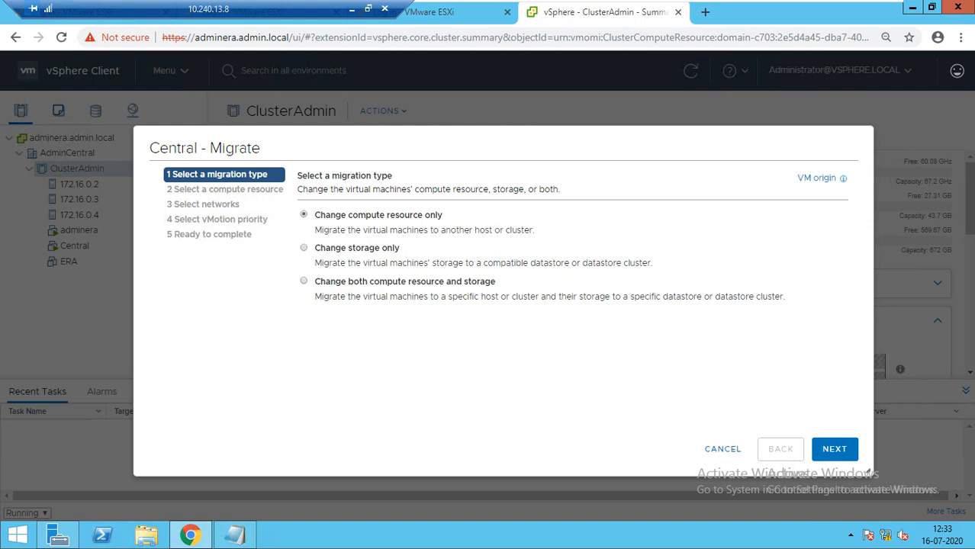
{"action": "left_click", "coordinate": [723, 449]}
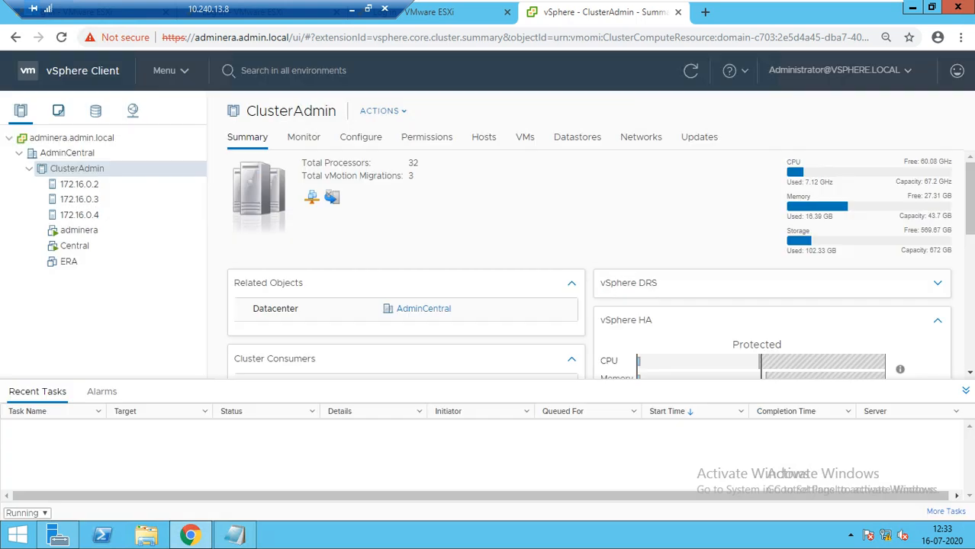
Step: Start a migration of the ERA VM that changes both compute resource and storage, with ClusterAdmin as the destination
{"action": "left_click", "coordinate": [68, 261]}
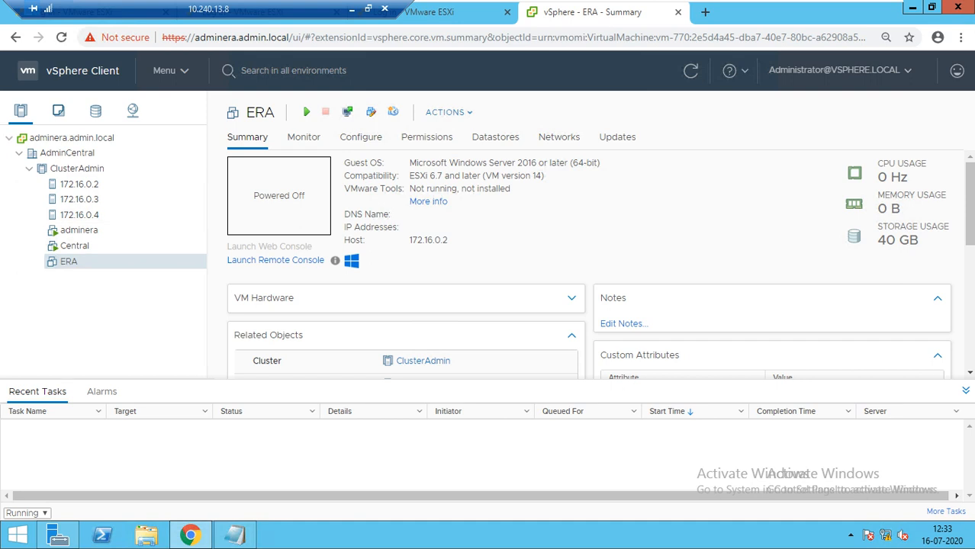
{"action": "right_click", "coordinate": [113, 261]}
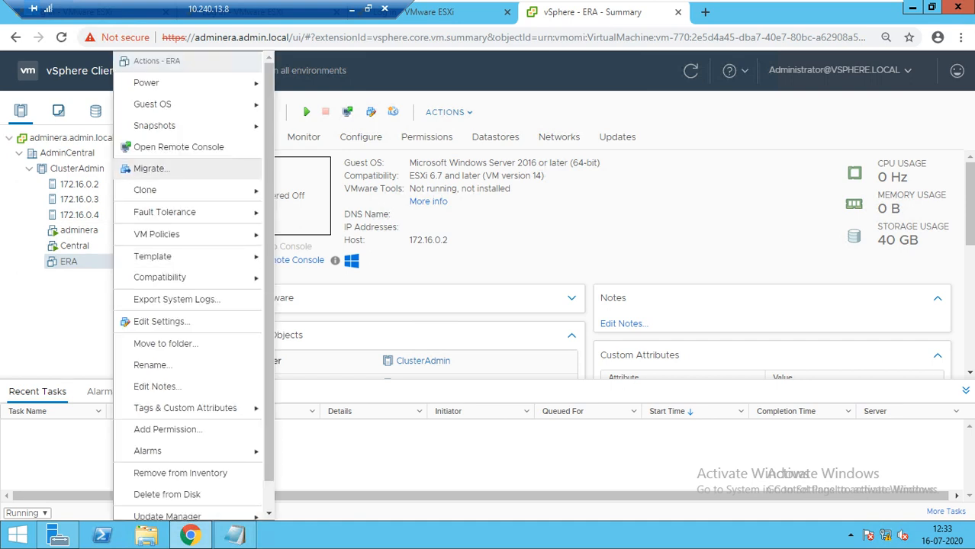
{"action": "left_click", "coordinate": [149, 168]}
{"action": "left_click", "coordinate": [304, 280]}
{"action": "left_click", "coordinate": [835, 449]}
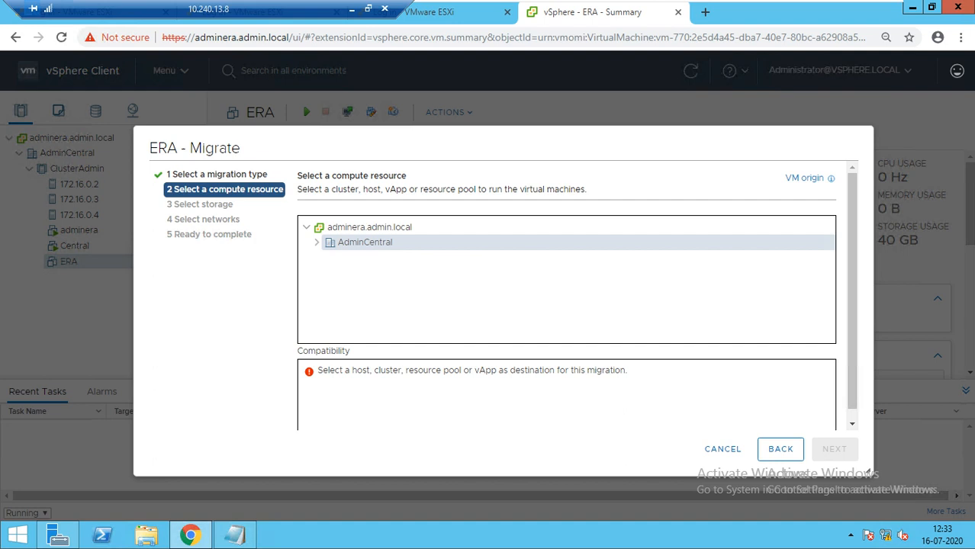
{"action": "left_click", "coordinate": [316, 243]}
{"action": "left_click", "coordinate": [368, 258]}
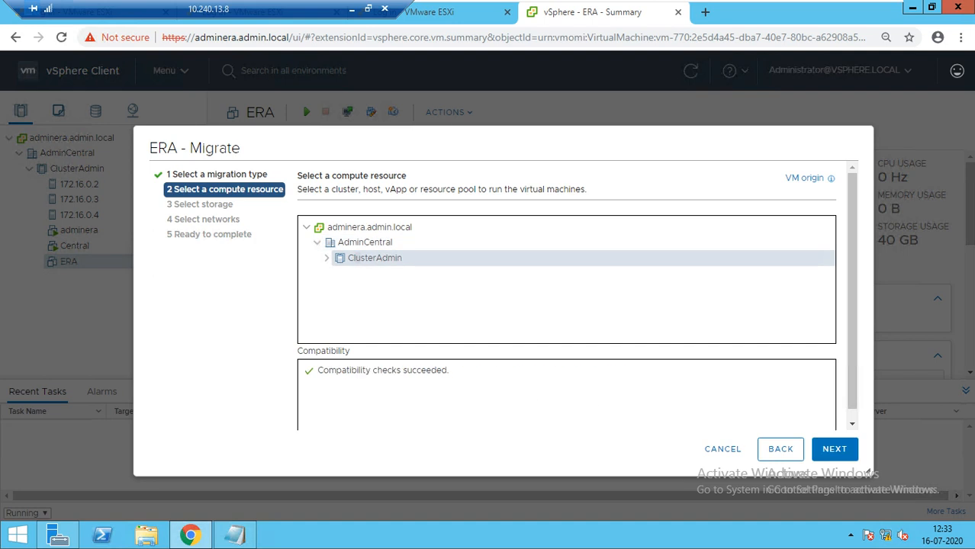
{"action": "left_click", "coordinate": [834, 449]}
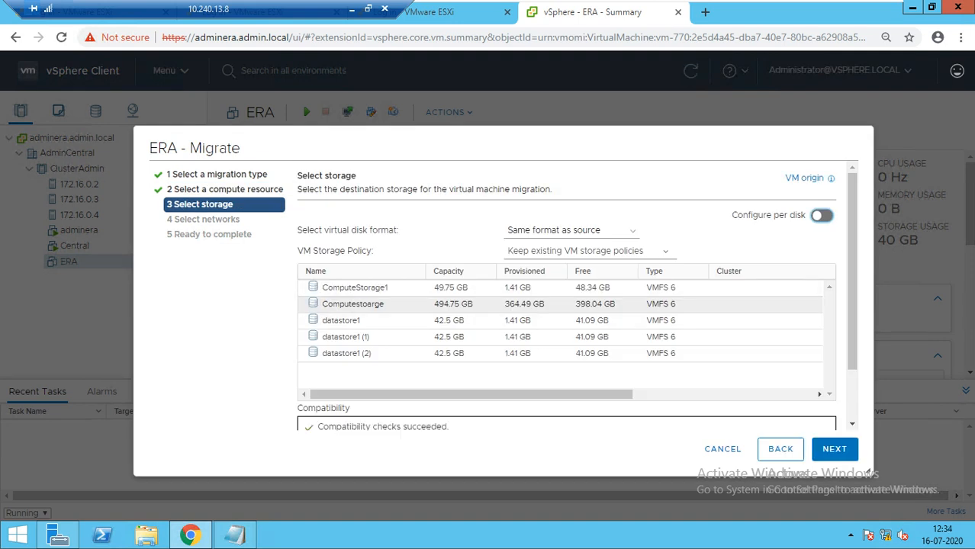
Step: Choose the Computestoarge datastore for ERA, keep its networks without reassignment, and finish the migration wizard
{"action": "left_click", "coordinate": [353, 305]}
{"action": "left_click", "coordinate": [461, 287]}
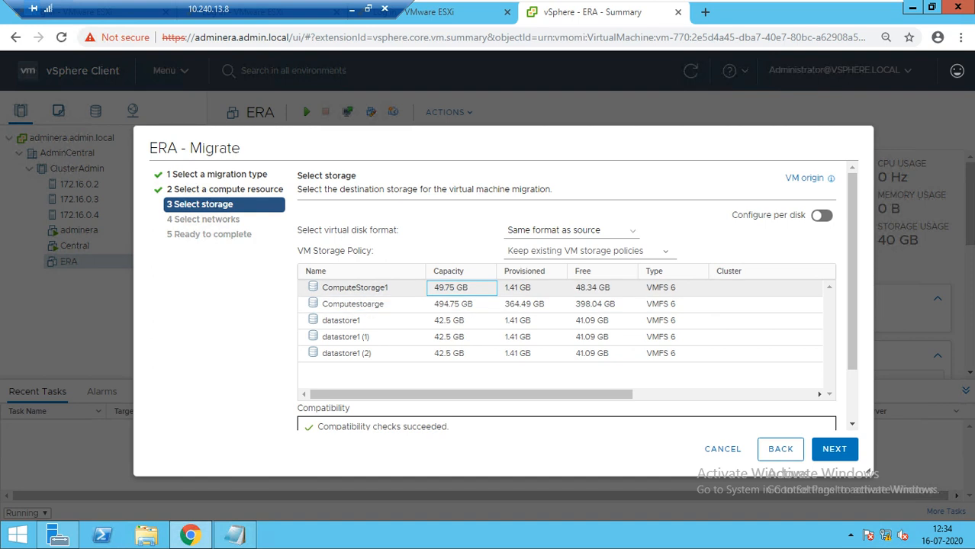
{"action": "left_click", "coordinate": [461, 304]}
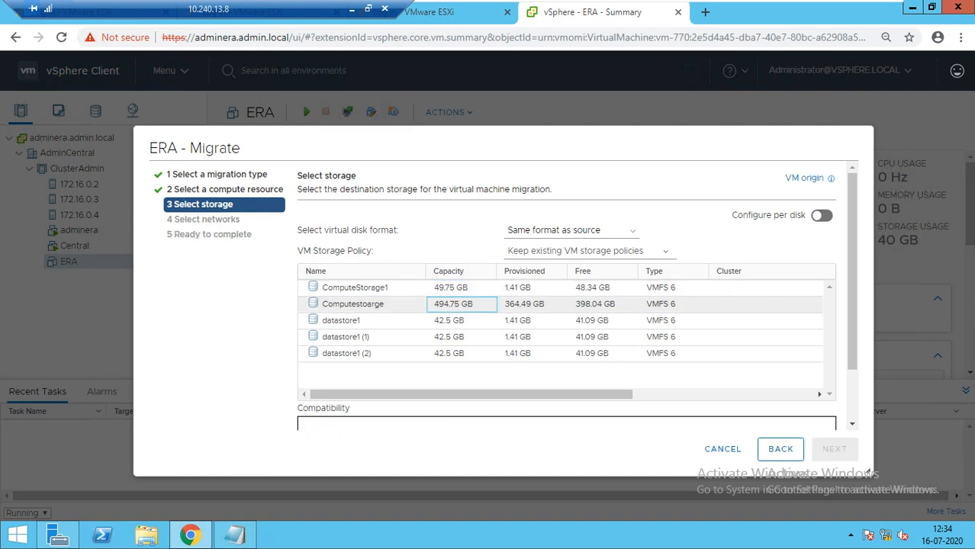
{"action": "left_click", "coordinate": [835, 448]}
{"action": "left_click", "coordinate": [835, 449]}
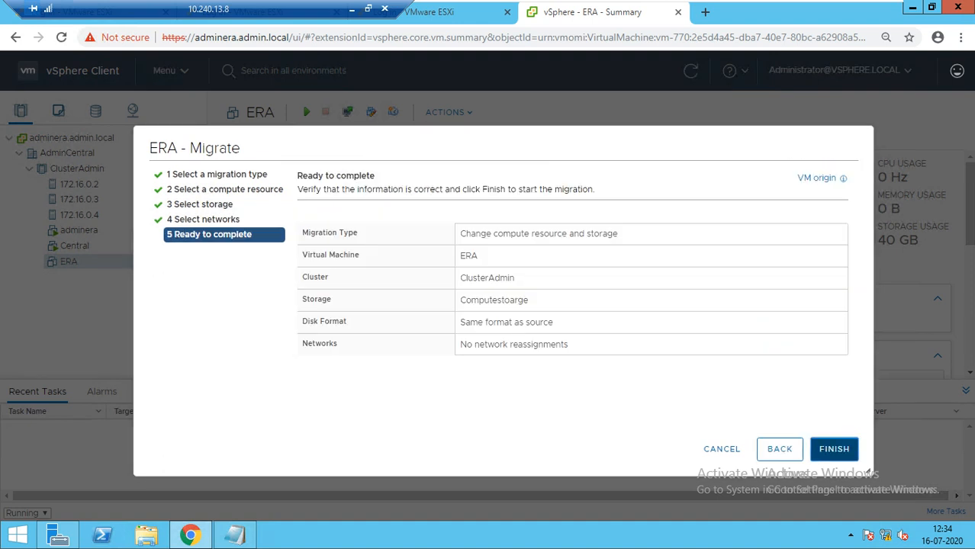
{"action": "left_click", "coordinate": [834, 448]}
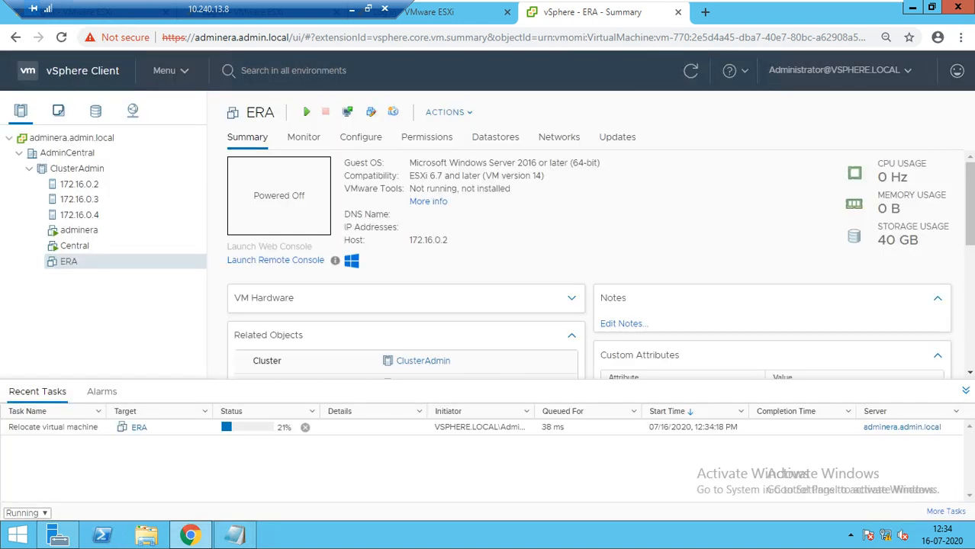